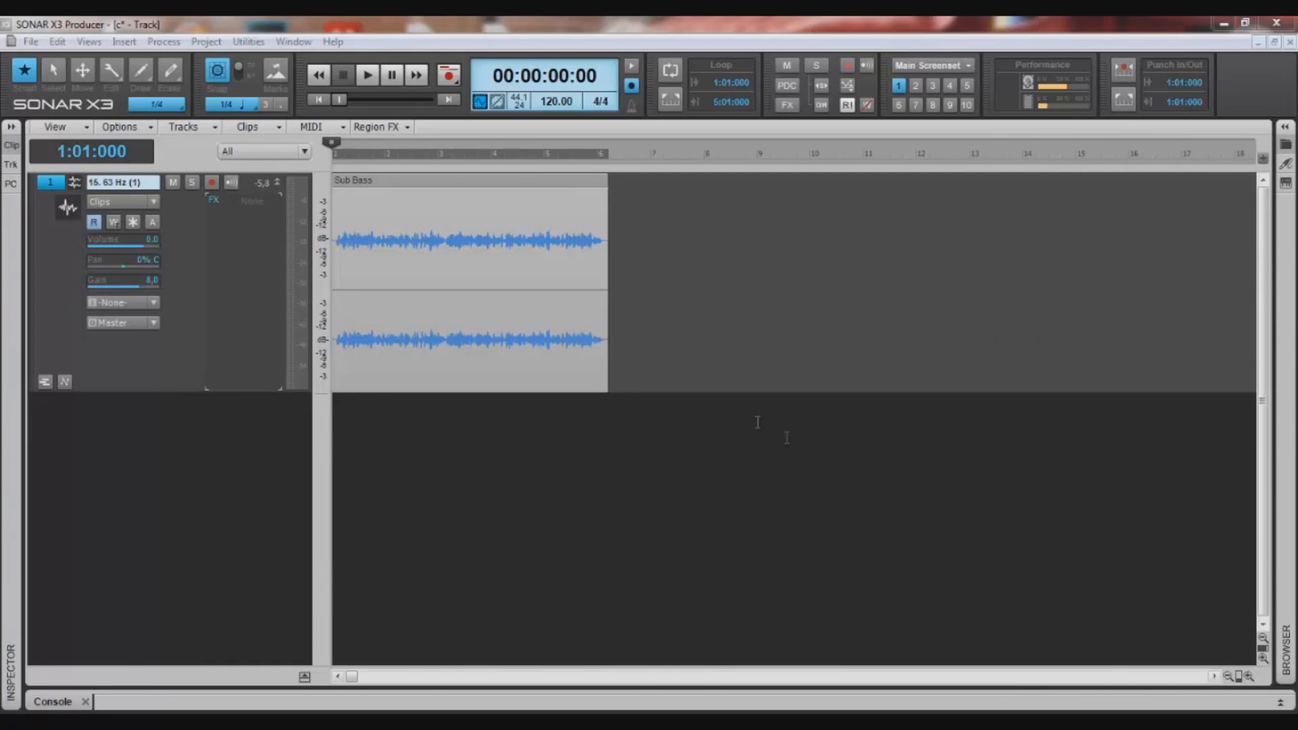
# - Insert the LP-64 EQ on the Sub Bass track, select its 20 kHz point and reposition its window
pyautogui.rightClick(245, 271)
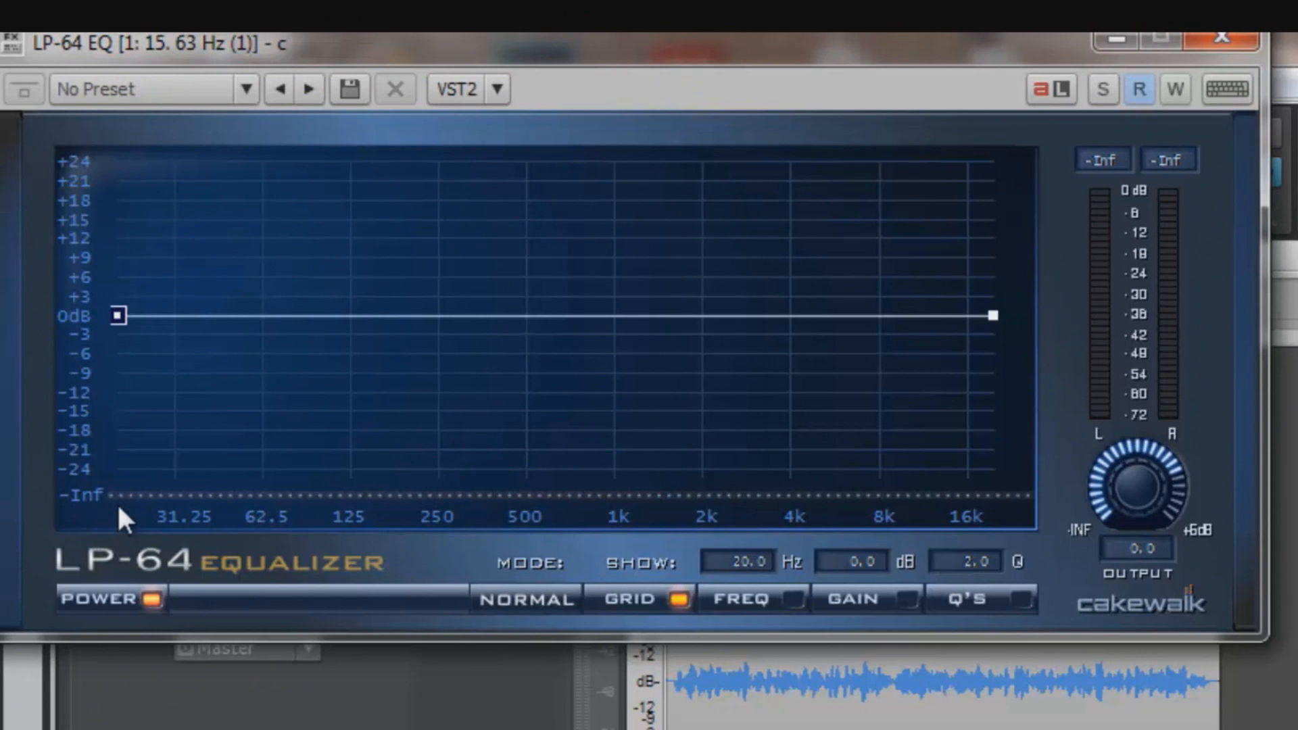
pyautogui.moveTo(120, 317)
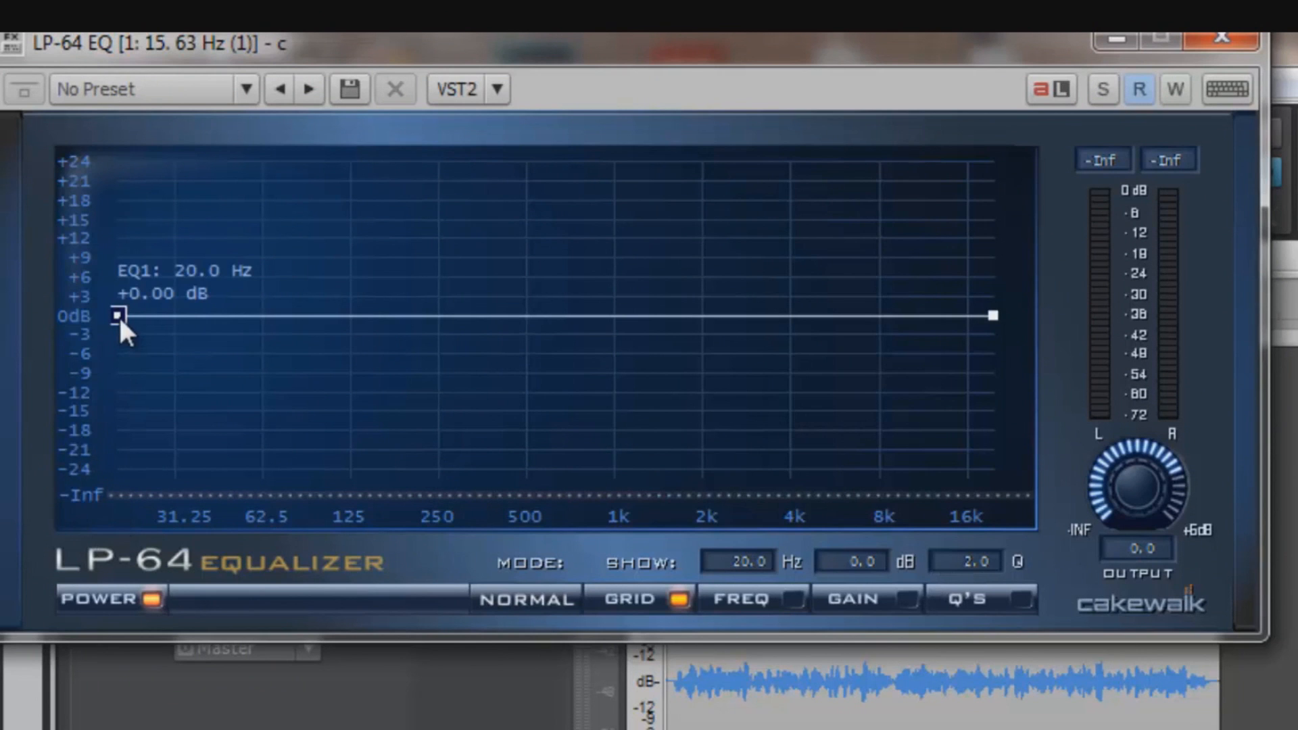
pyautogui.moveTo(991, 319)
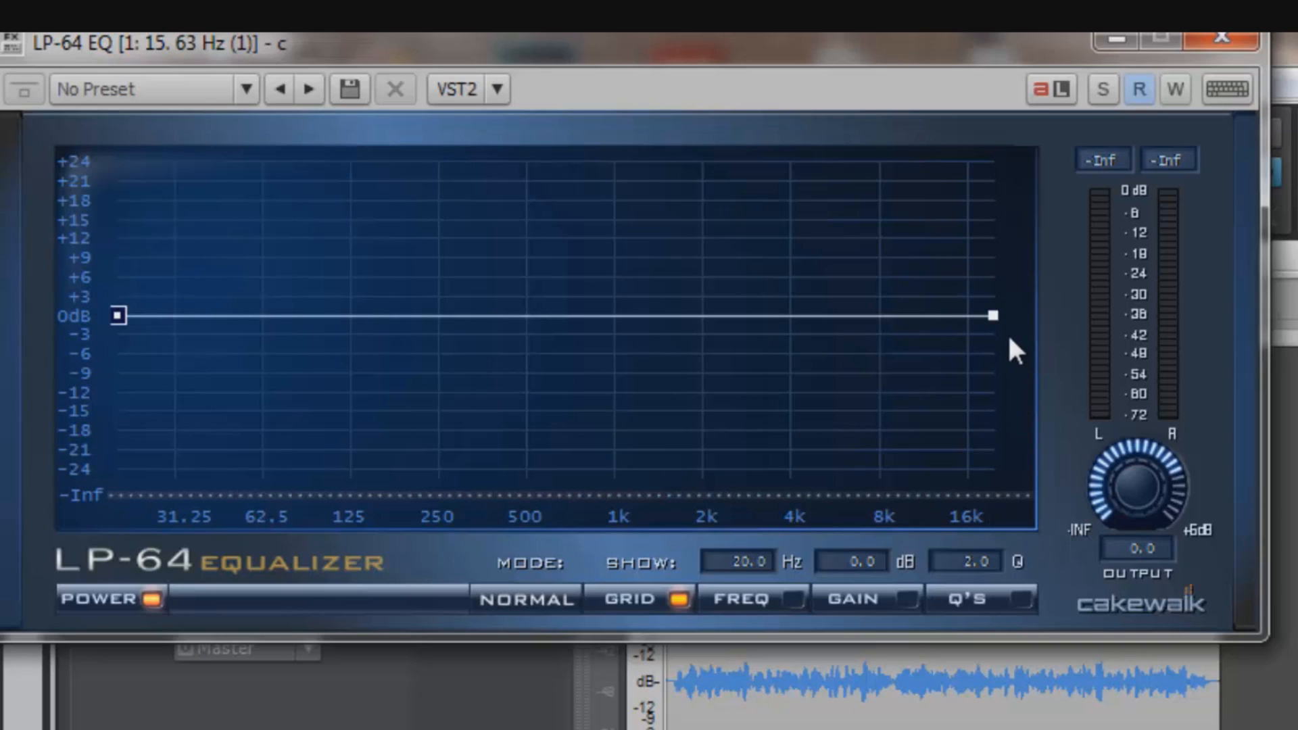
pyautogui.click(993, 315)
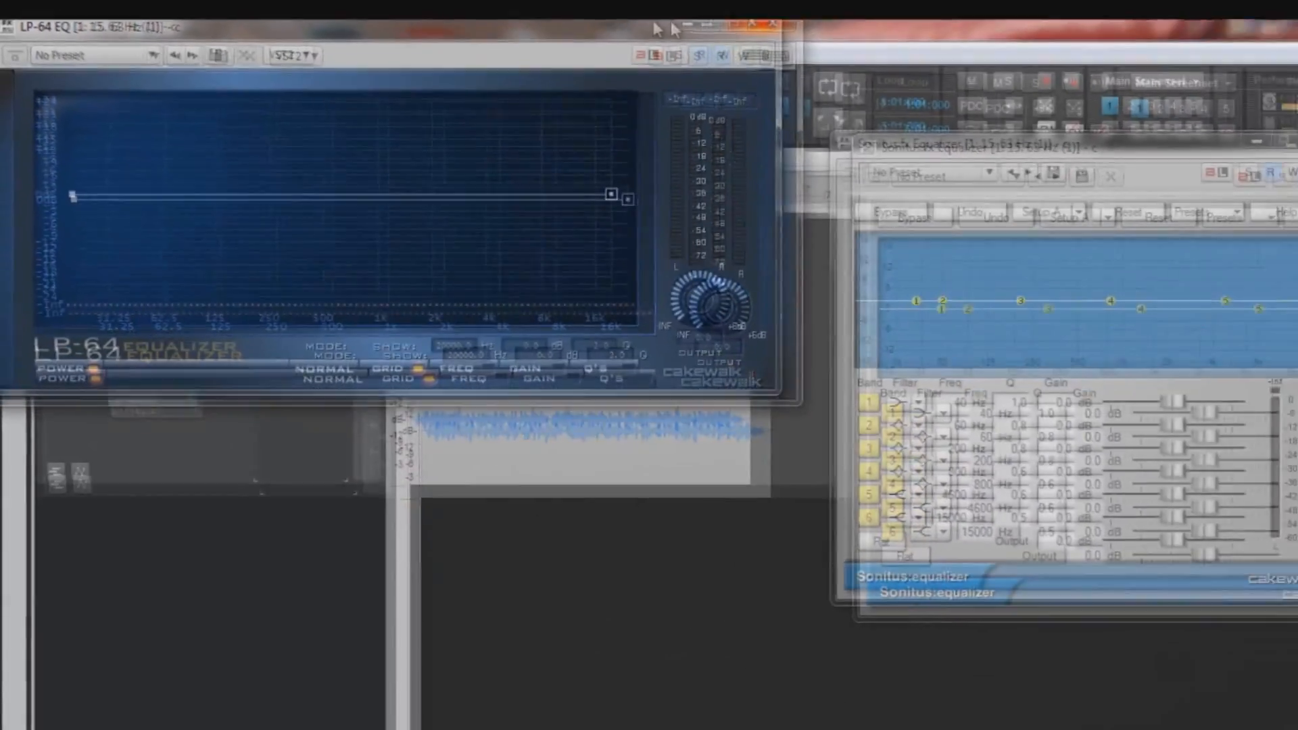
pyautogui.moveTo(690, 31); pyautogui.dragTo(521, 164)
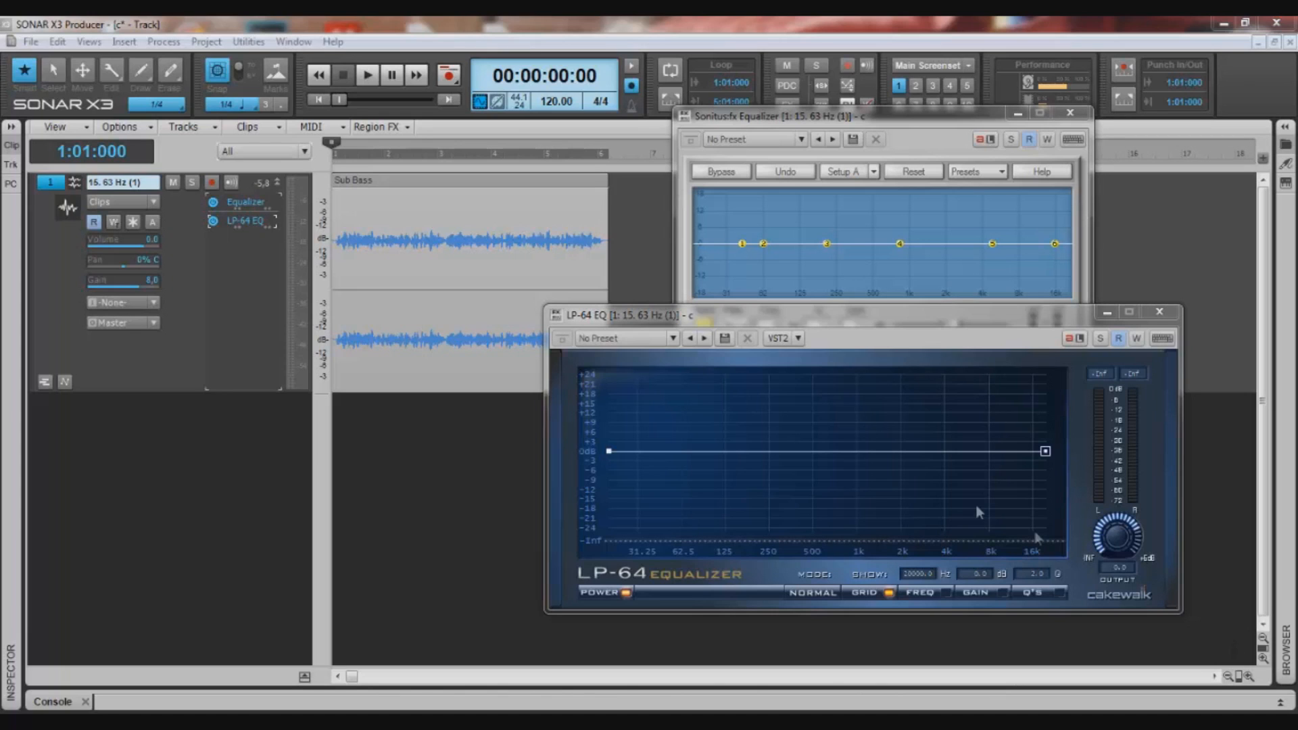
# - Add the PAZ Frequency Stereo analyser to the Sub Bass track's effects and delete the LP-64 EQ
pyautogui.rightClick(212, 271)
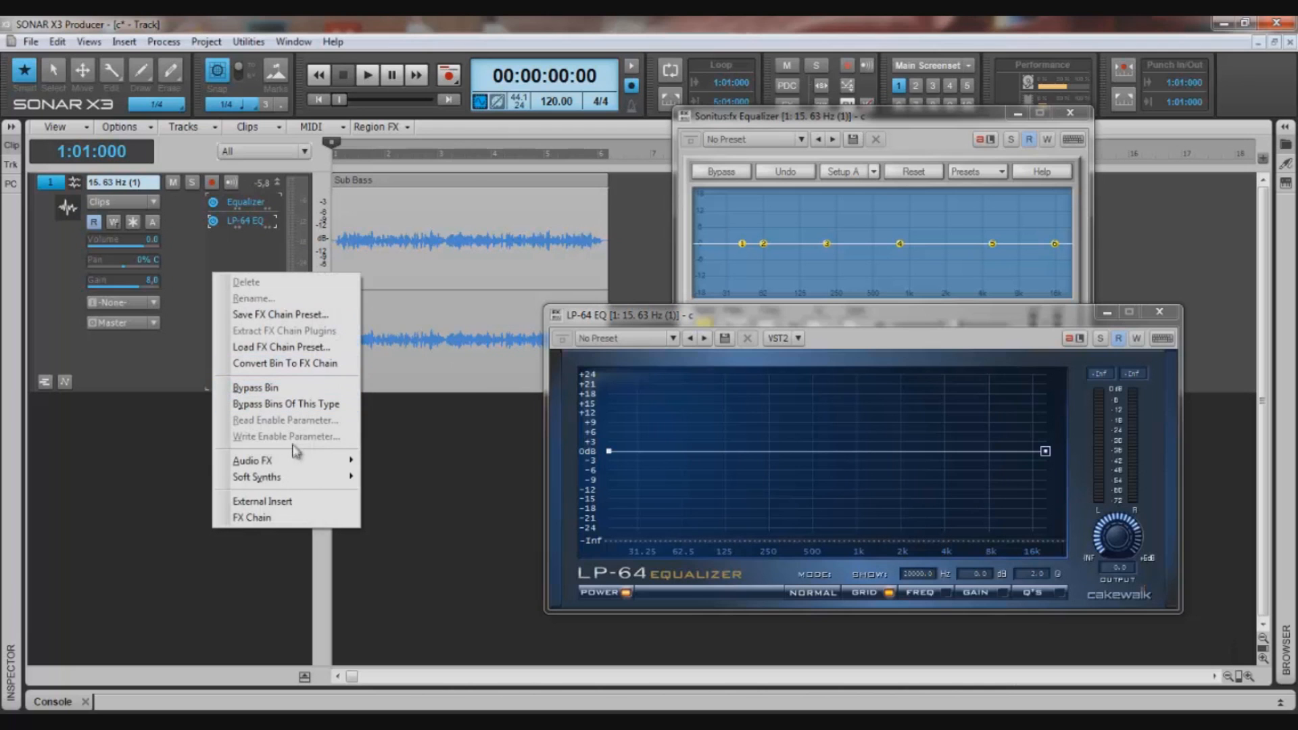
pyautogui.moveTo(301, 463)
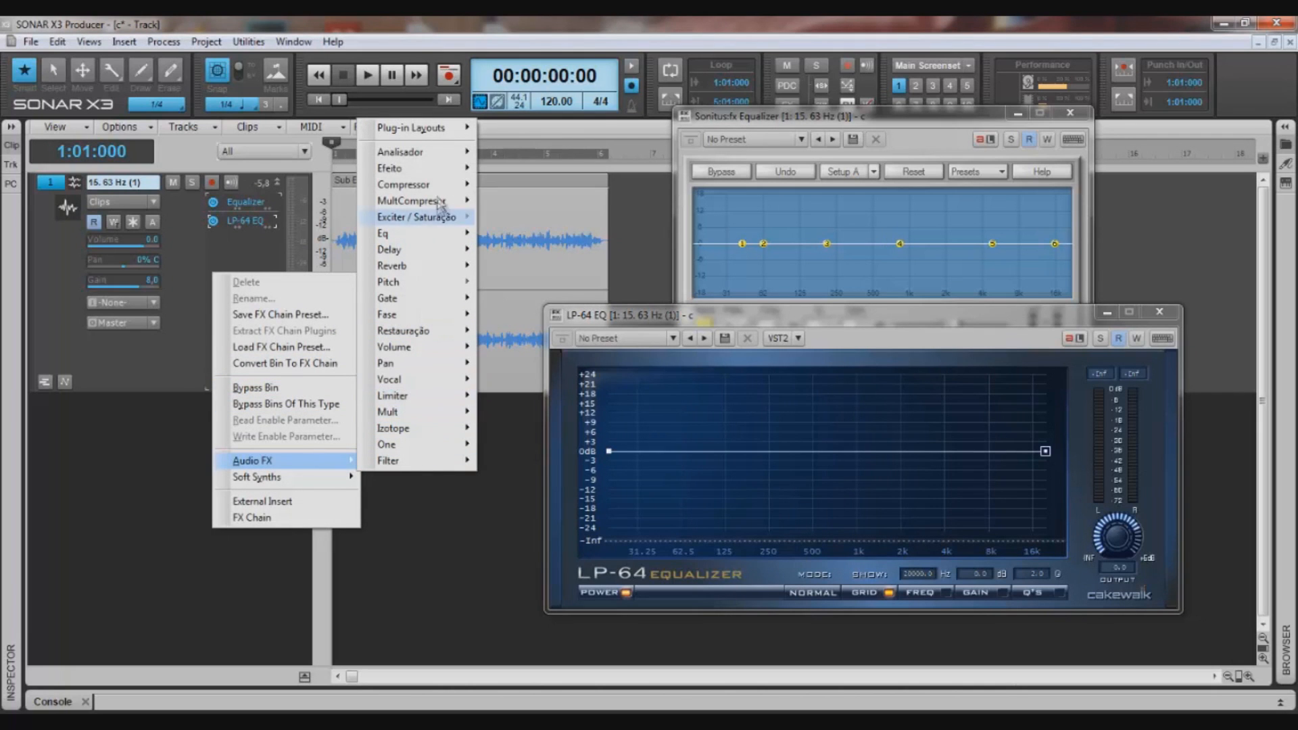
pyautogui.moveTo(392, 152)
pyautogui.click(514, 234)
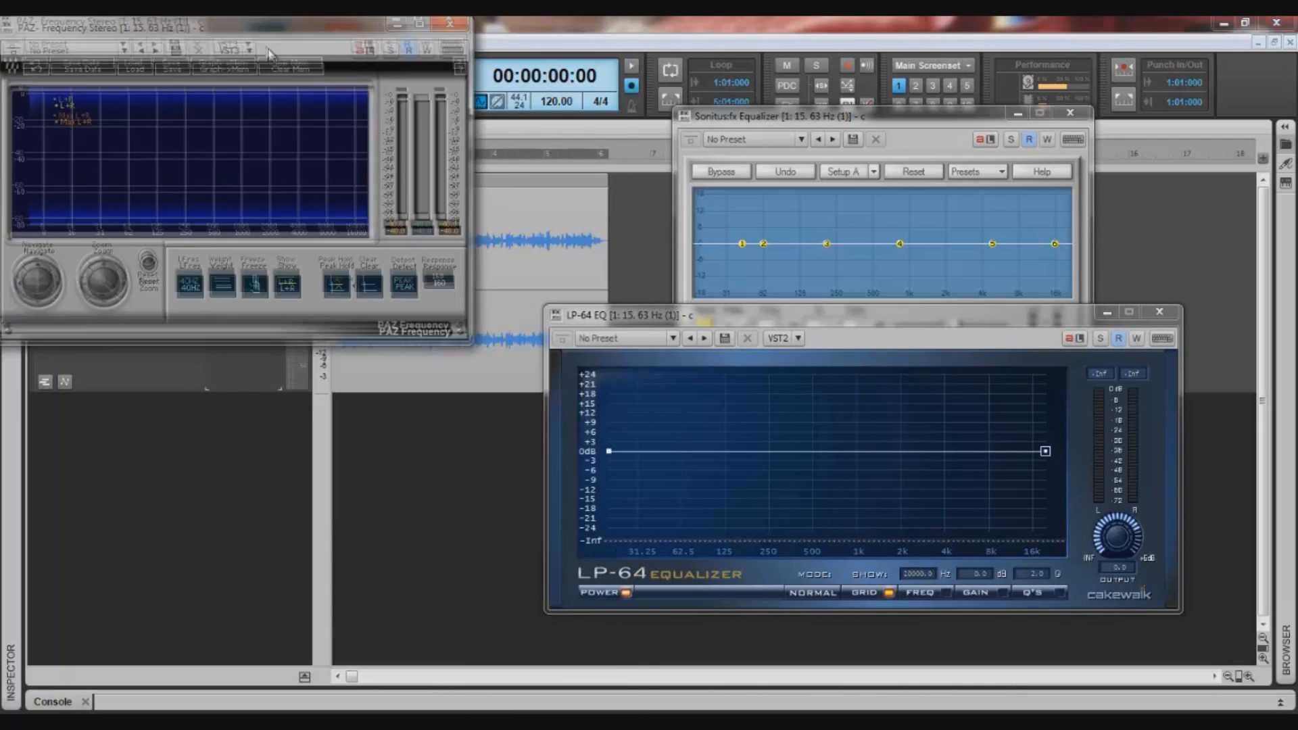
pyautogui.moveTo(264, 25); pyautogui.dragTo(735, 270)
pyautogui.rightClick(249, 225)
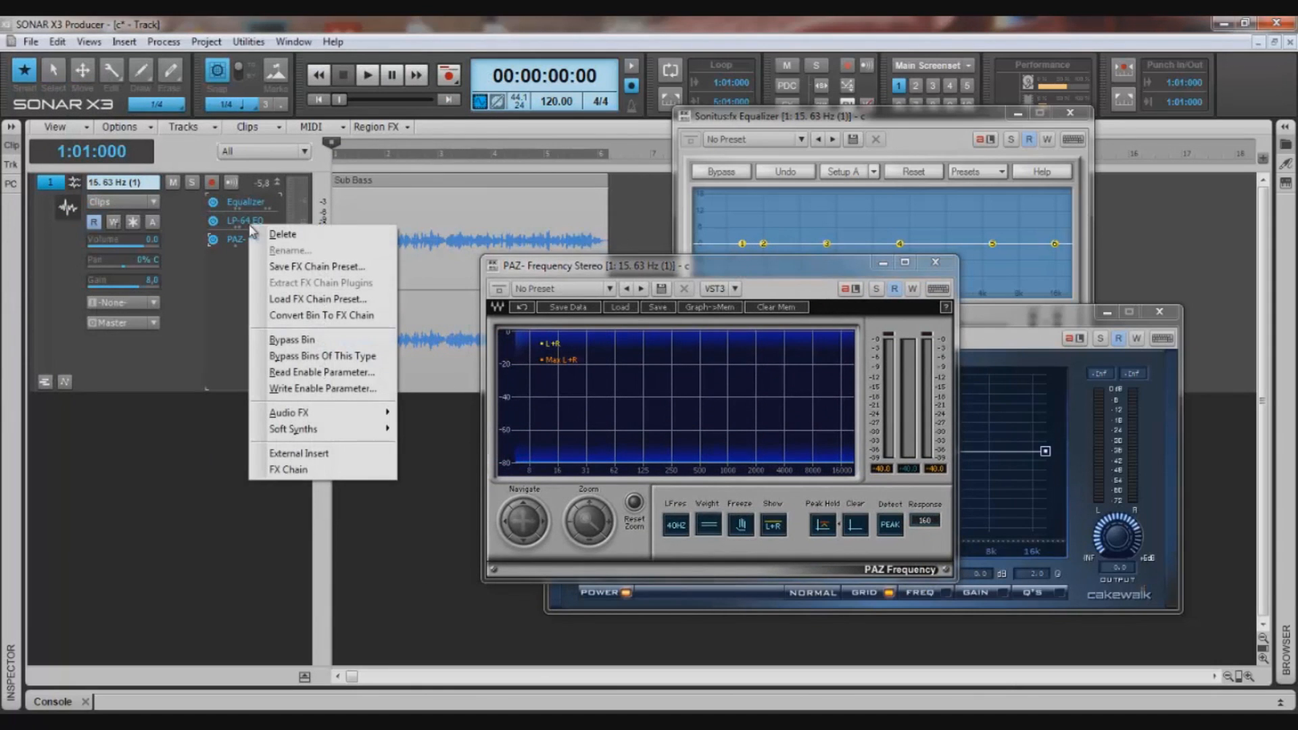
pyautogui.click(282, 234)
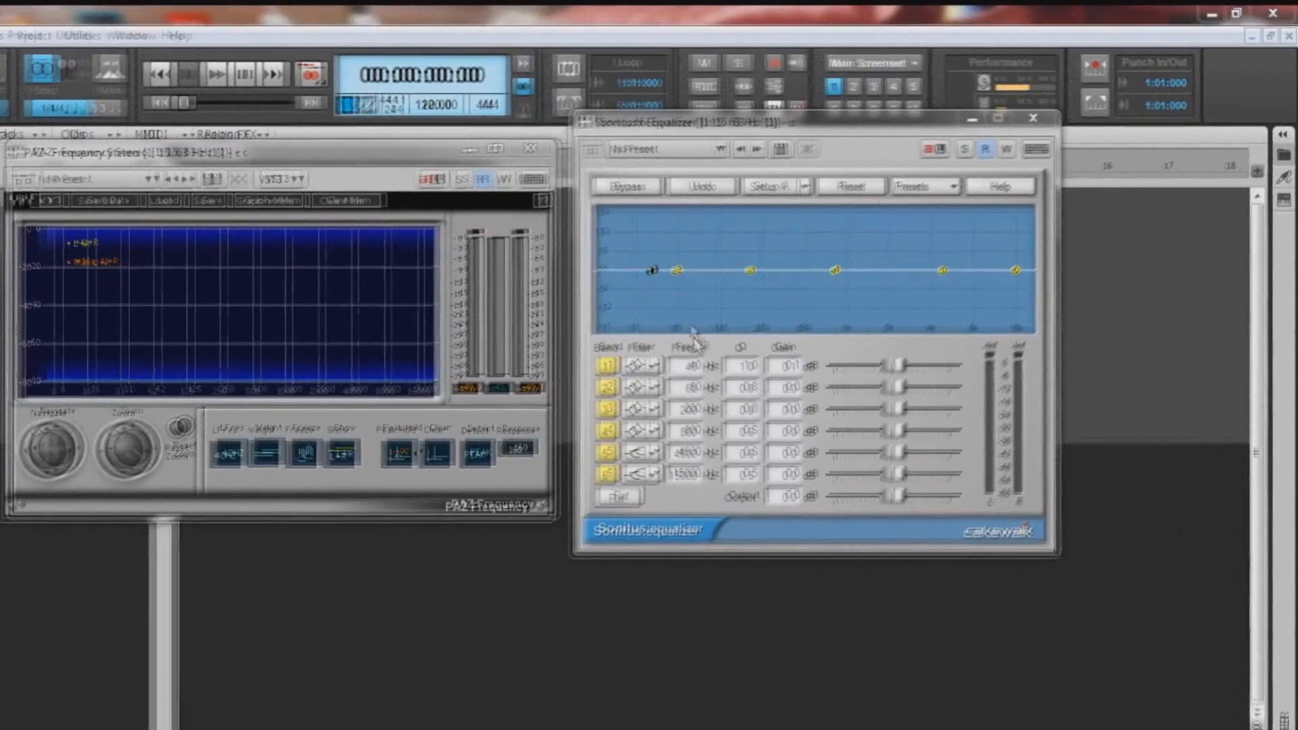
# - Set Sonitus Equalizer band 1 to Shelving Low, boost it about 10.4 dB at 47 Hz and close the PAZ analyser window
pyautogui.click(744, 326)
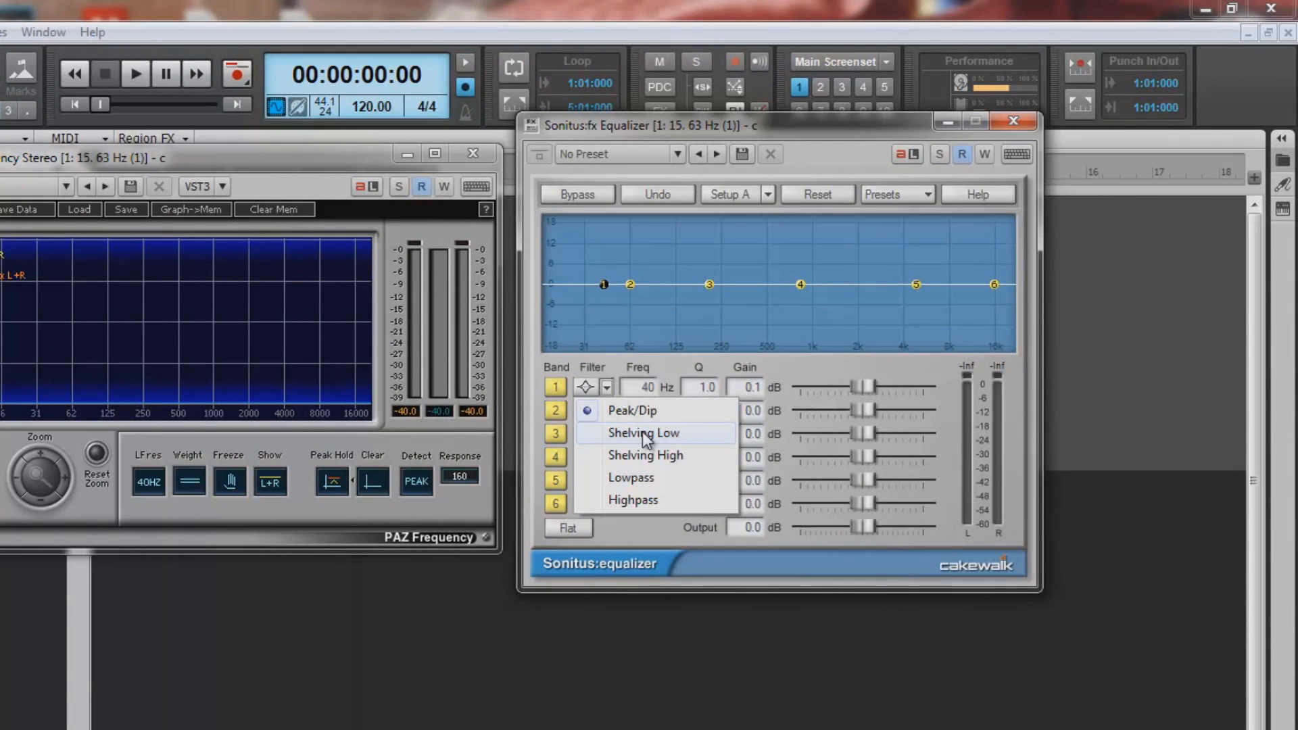
pyautogui.click(642, 433)
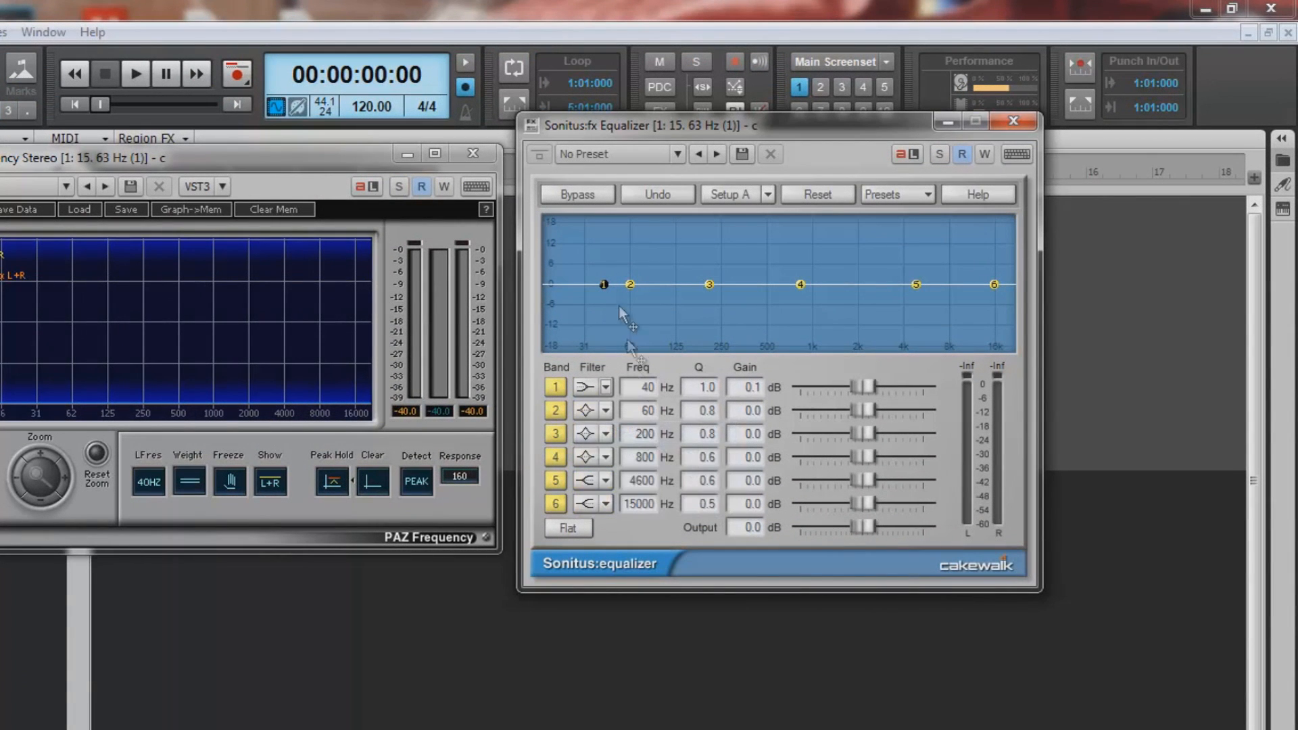
pyautogui.moveTo(602, 283); pyautogui.dragTo(676, 176)
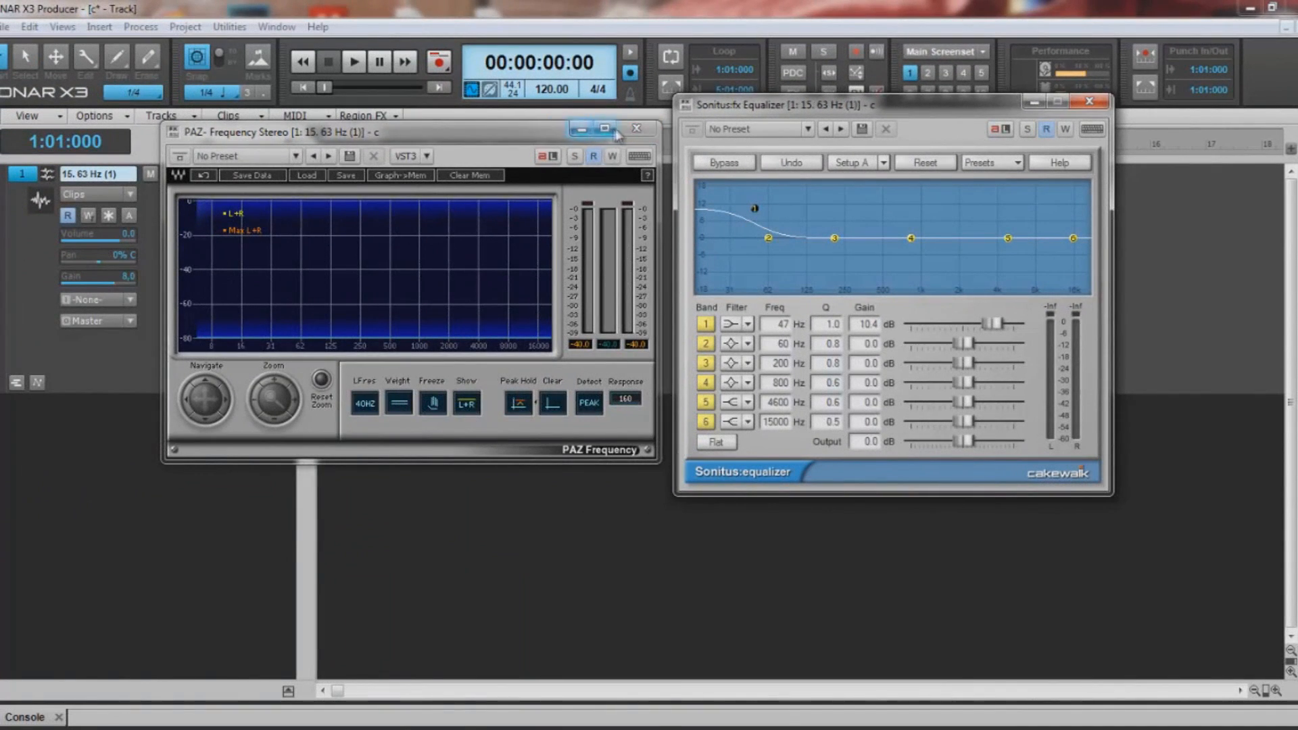
pyautogui.click(636, 128)
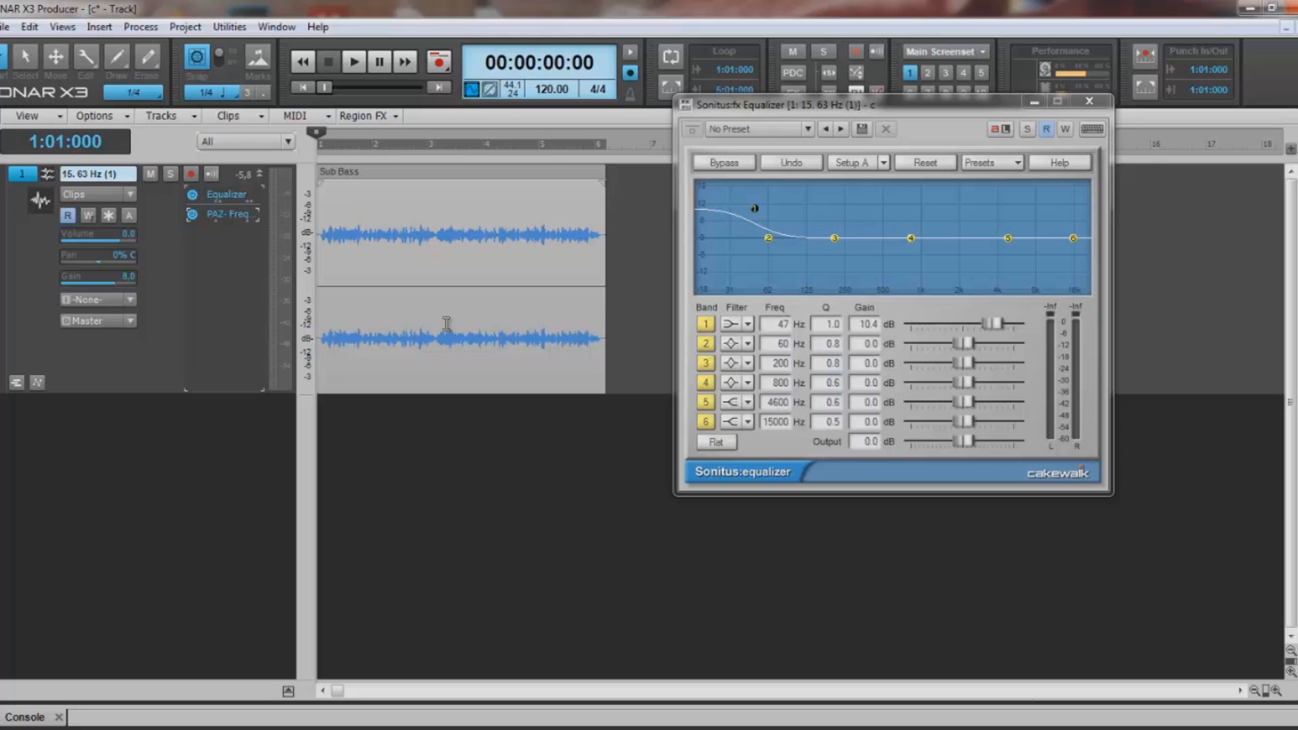
# - Play the track while sweeping band 1's shelf down to about -13.2 dB at 61 Hz, and close the Sonitus Equalizer
pyautogui.press('space')
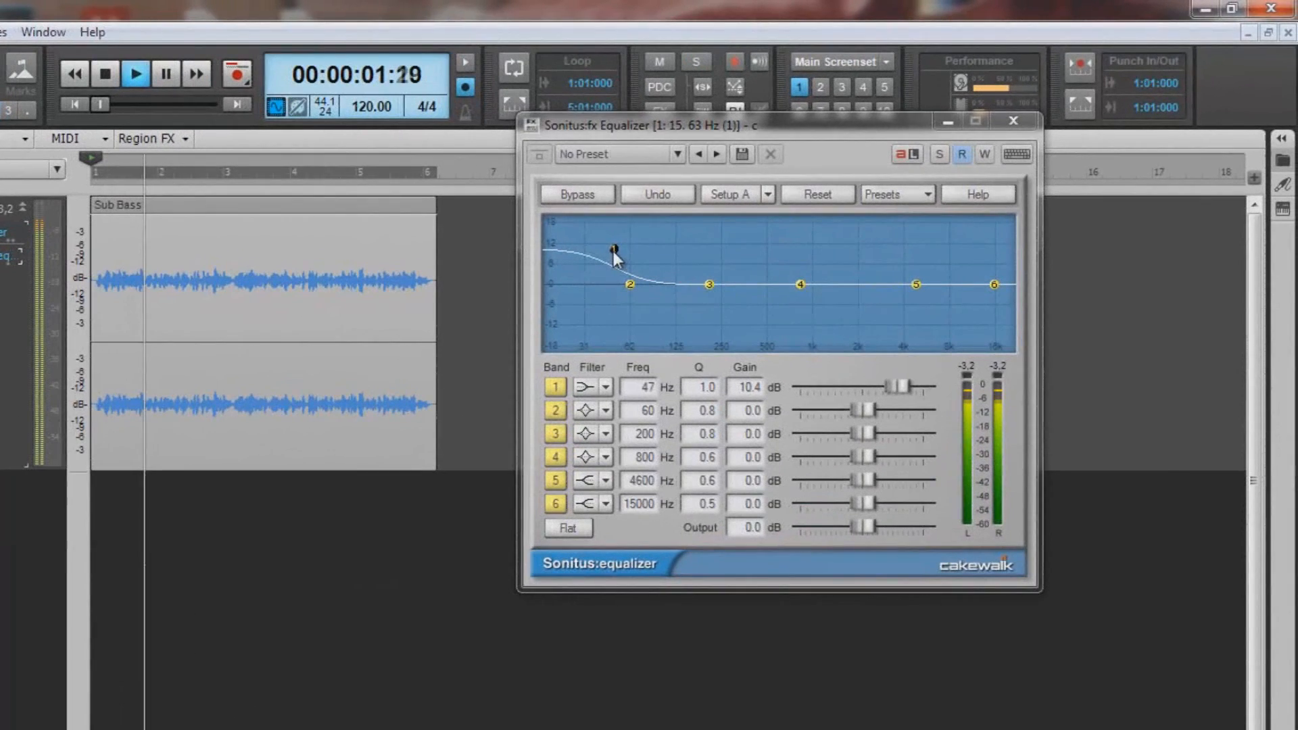
pyautogui.moveTo(726, 217); pyautogui.dragTo(761, 123)
pyautogui.moveTo(656, 149); pyautogui.dragTo(630, 330)
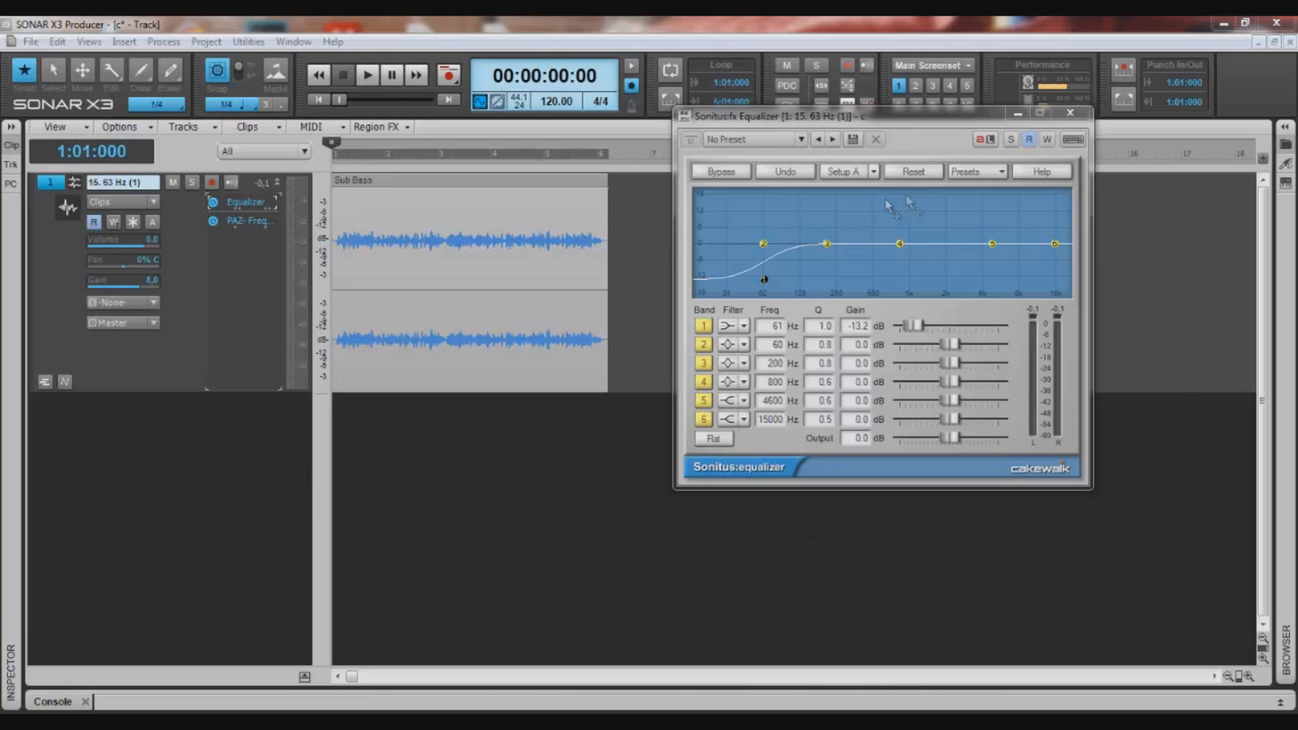
pyautogui.click(1071, 112)
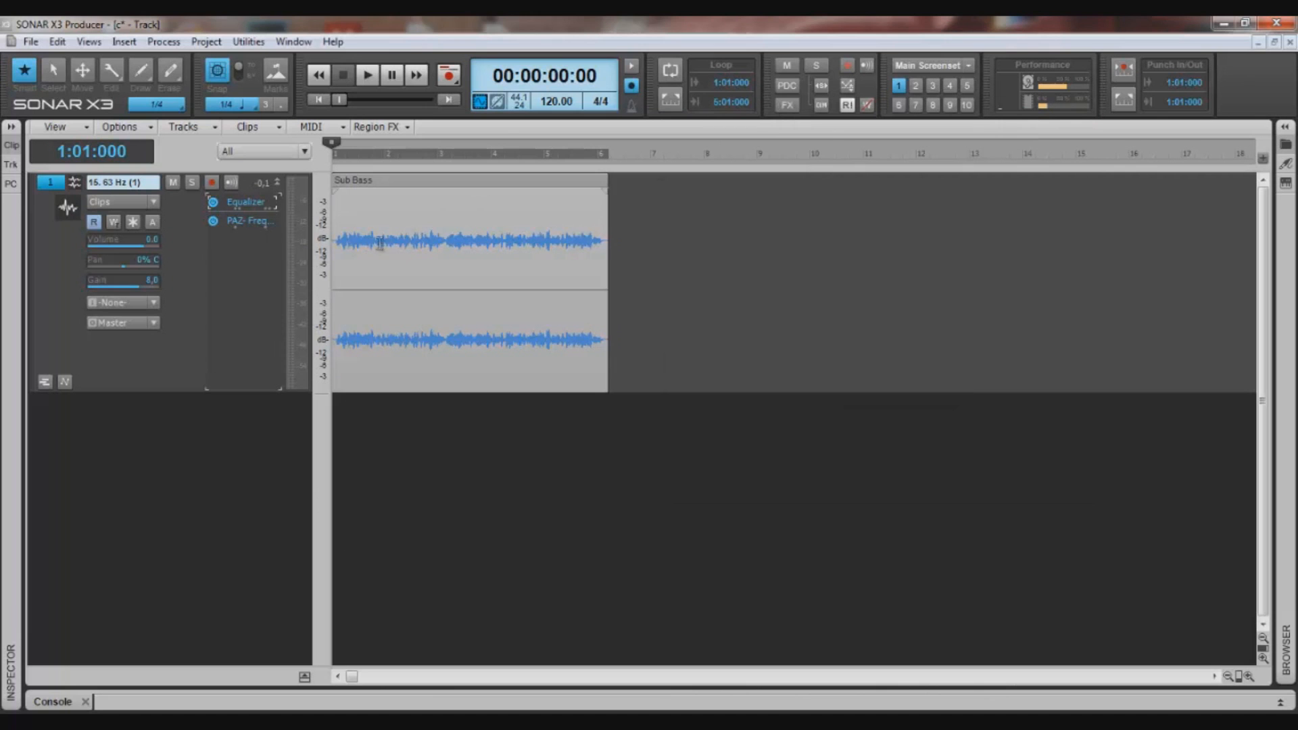
# - Insert the REQ 2 Stereo equalizer on the Sub Bass track and set its band 1 filter to Hi-Pass
pyautogui.rightClick(230, 259)
pyautogui.moveTo(312, 447)
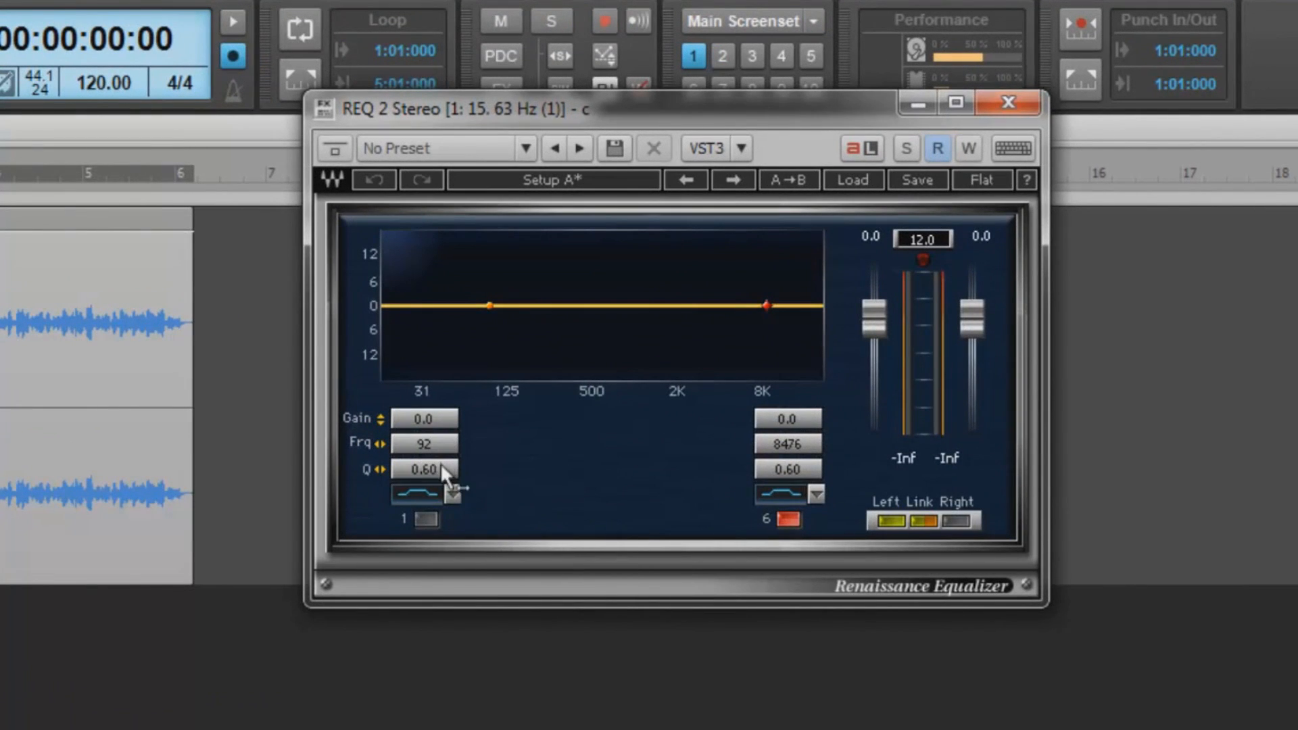
pyautogui.click(452, 493)
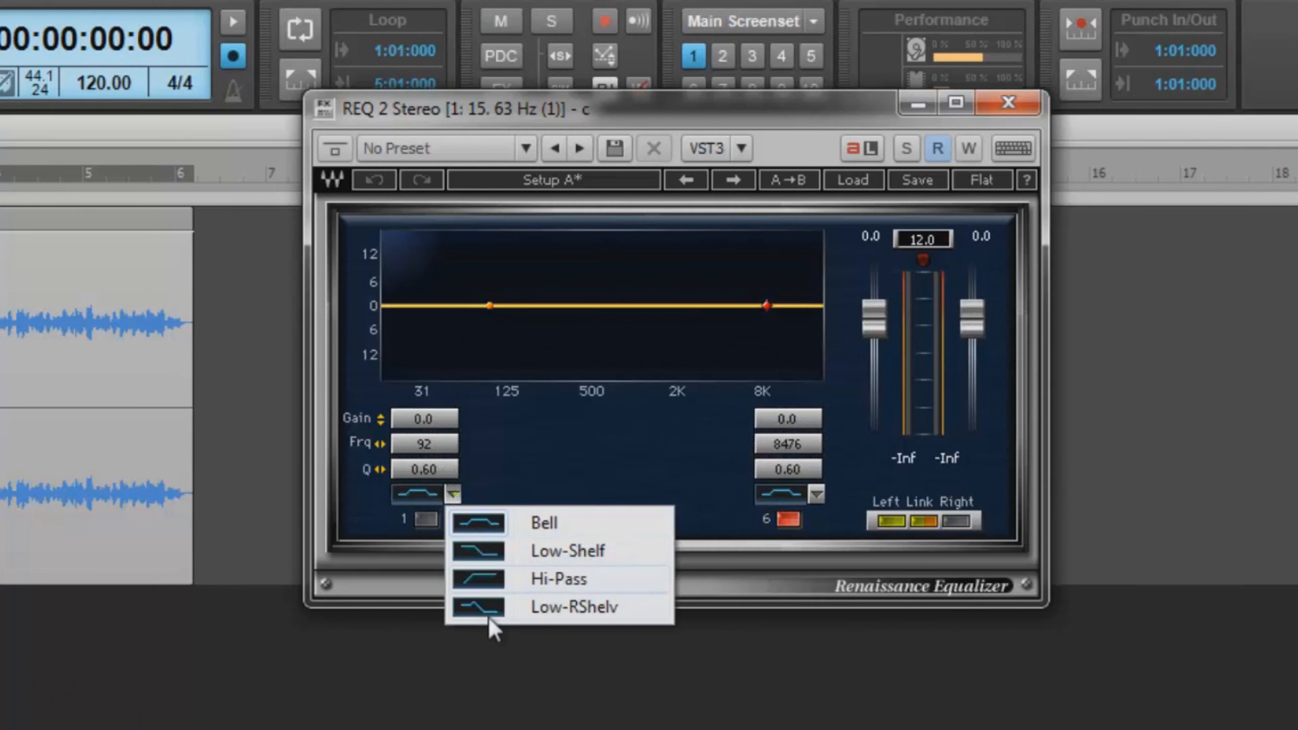
pyautogui.click(481, 579)
# - Enable band 1 of the REQ 2 equalizer and lower its high-pass cutoff to around 30 Hz
pyautogui.moveTo(403, 469)
pyautogui.mouseDown()
pyautogui.moveTo(518, 482)
pyautogui.moveTo(423, 416)
pyautogui.moveTo(407, 448)
pyautogui.mouseUp()
pyautogui.click(427, 514)
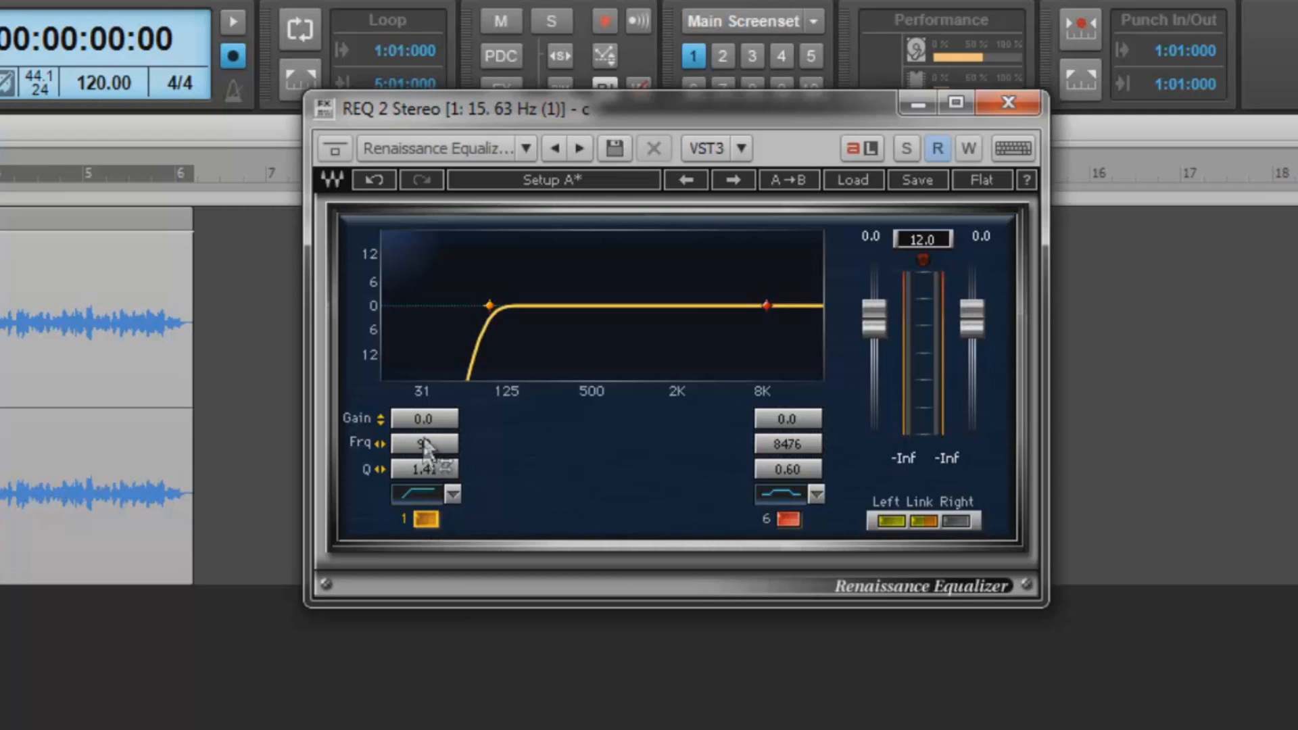
pyautogui.moveTo(418, 466); pyautogui.dragTo(429, 420)
pyautogui.moveTo(488, 301); pyautogui.dragTo(353, 315)
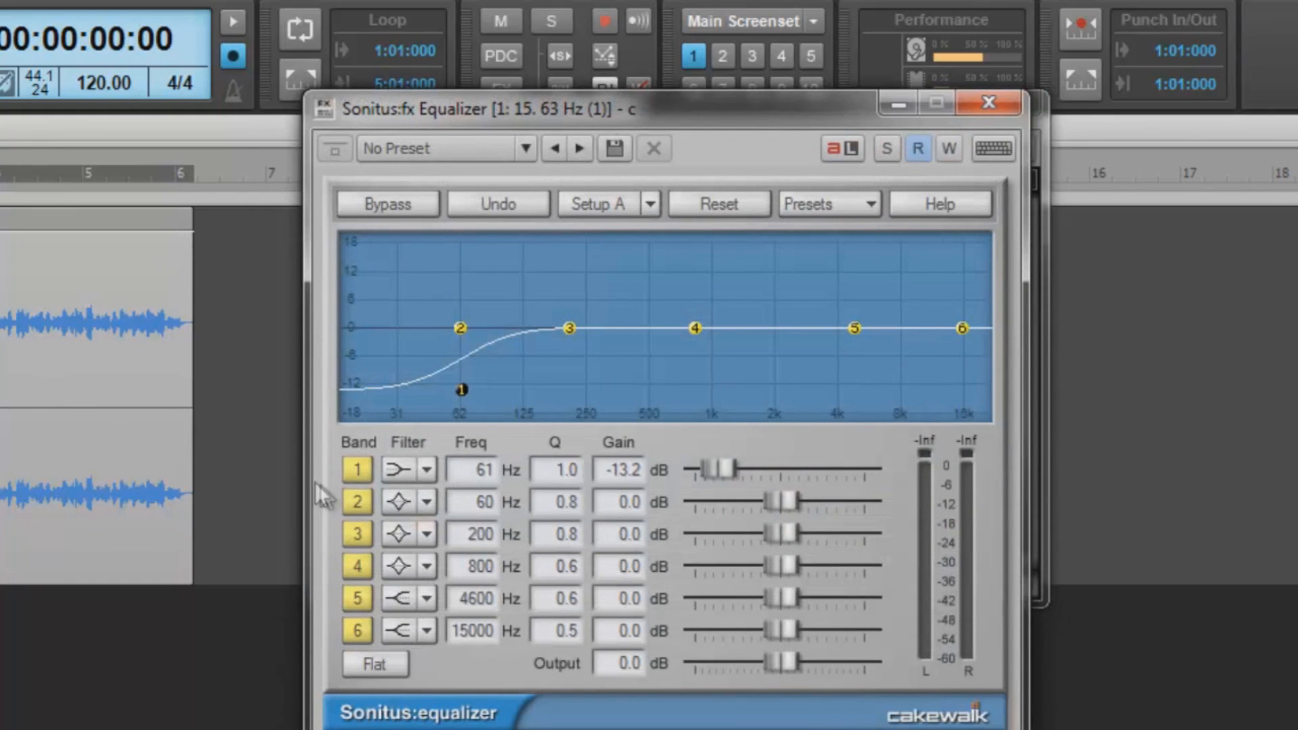
# - Switch Sonitus Equalizer band 1 to a Highpass filter and lower its Q to 0.3
pyautogui.click(425, 469)
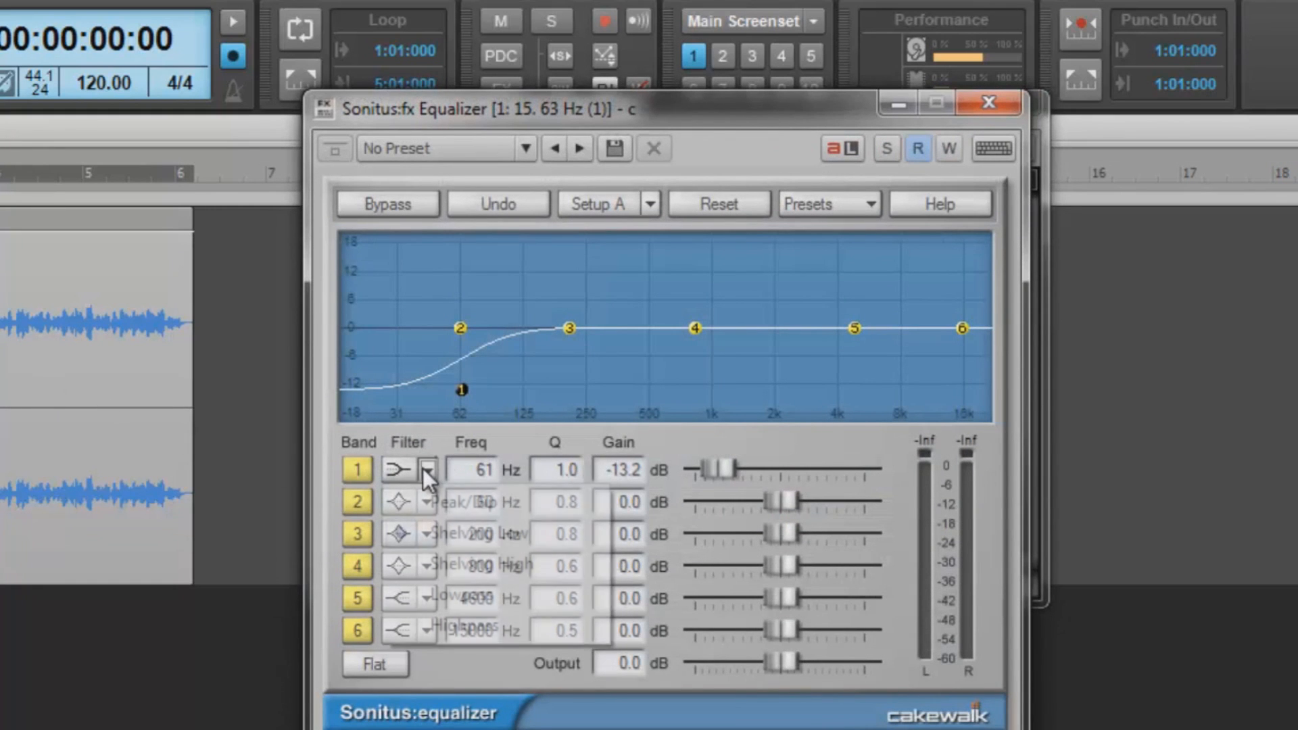
pyautogui.click(465, 624)
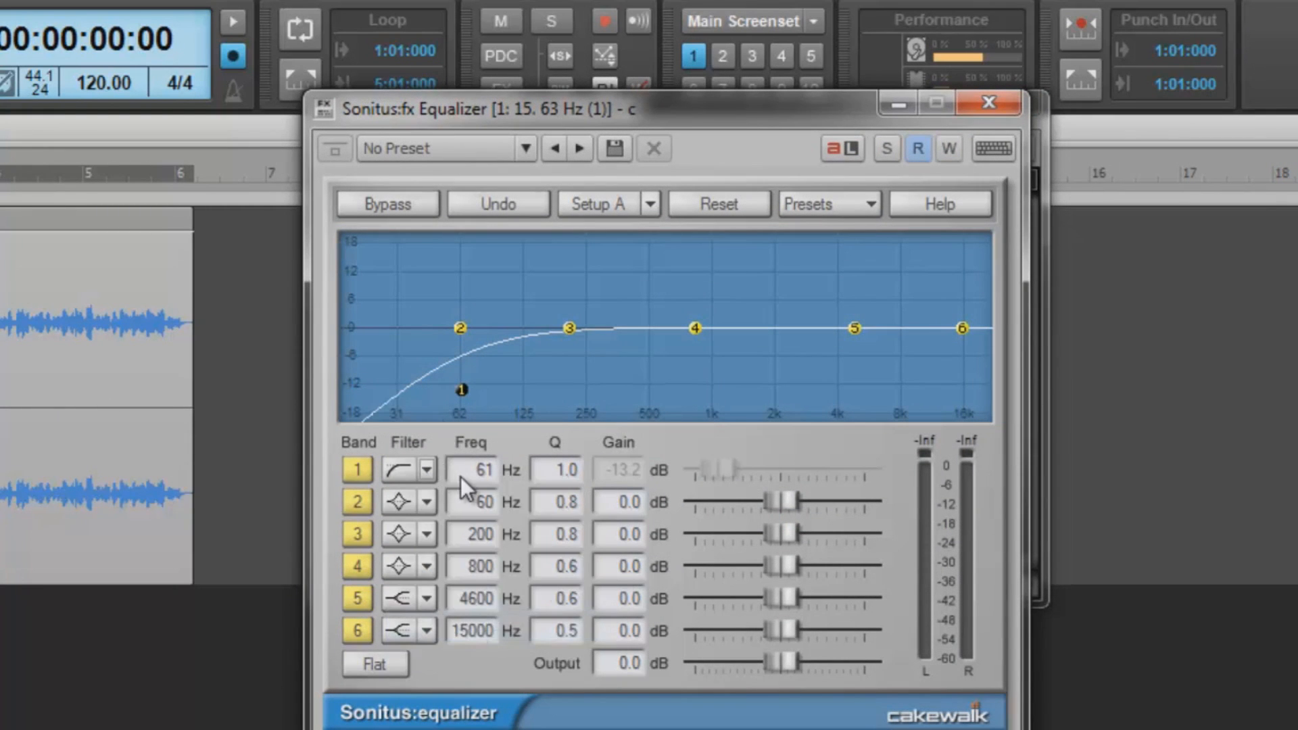
pyautogui.moveTo(556, 480); pyautogui.dragTo(506, 474)
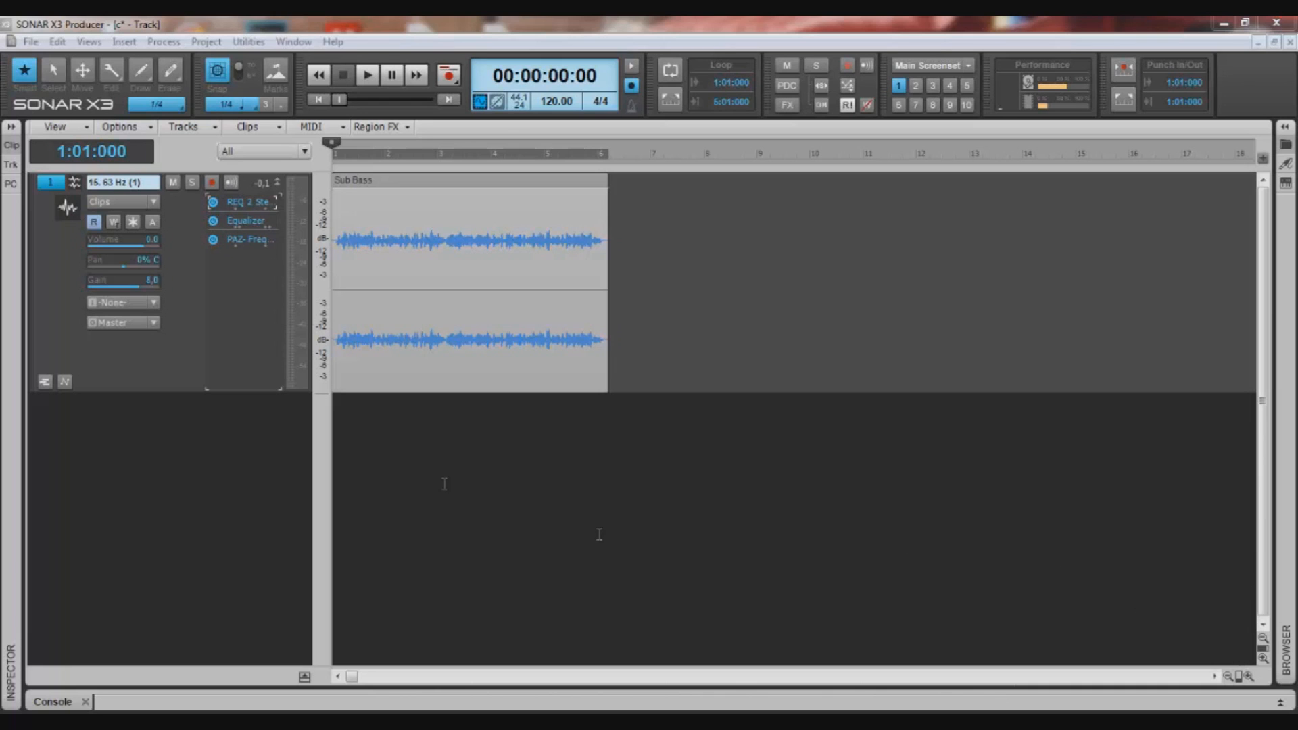
# - Show the REQ 2 and Sonitus equalizers side by side and adjust the Sonitus band 1 shelf to about -11.1 dB at 88 Hz
pyautogui.doubleClick(246, 202)
pyautogui.moveTo(898, 123); pyautogui.dragTo(298, 350)
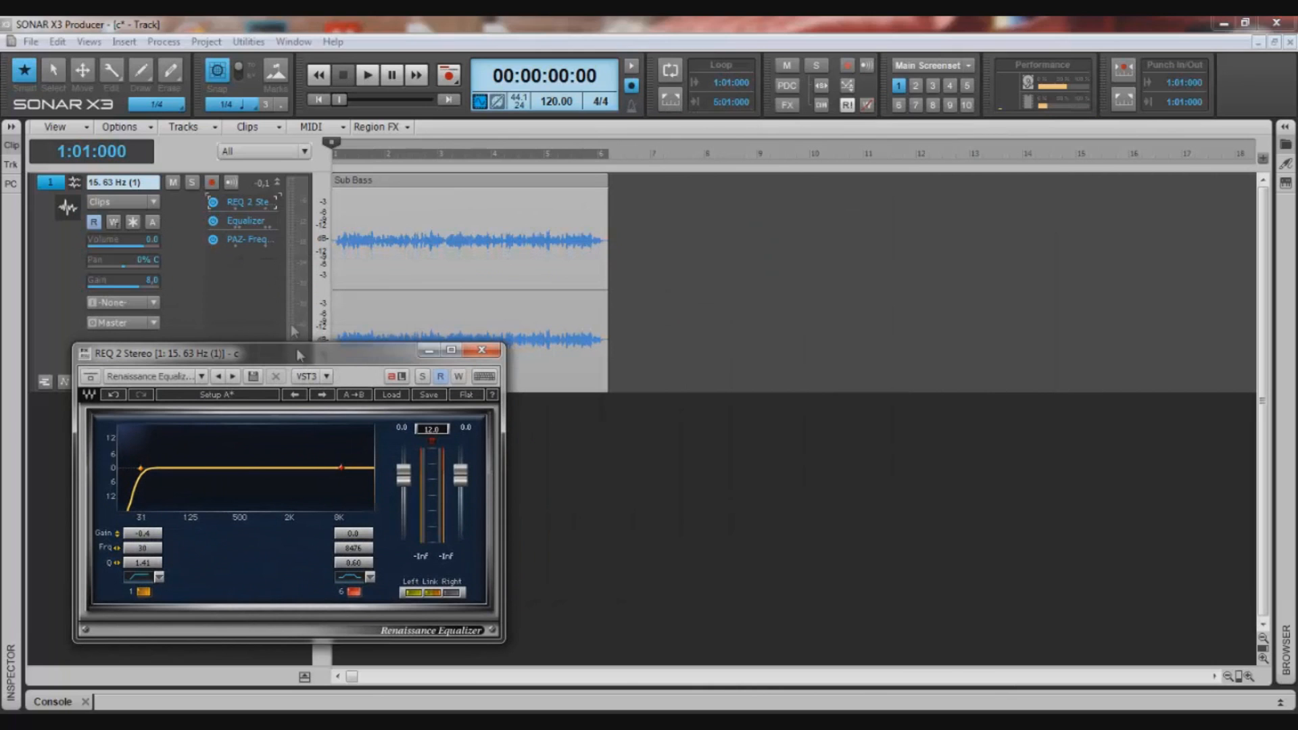
pyautogui.doubleClick(270, 221)
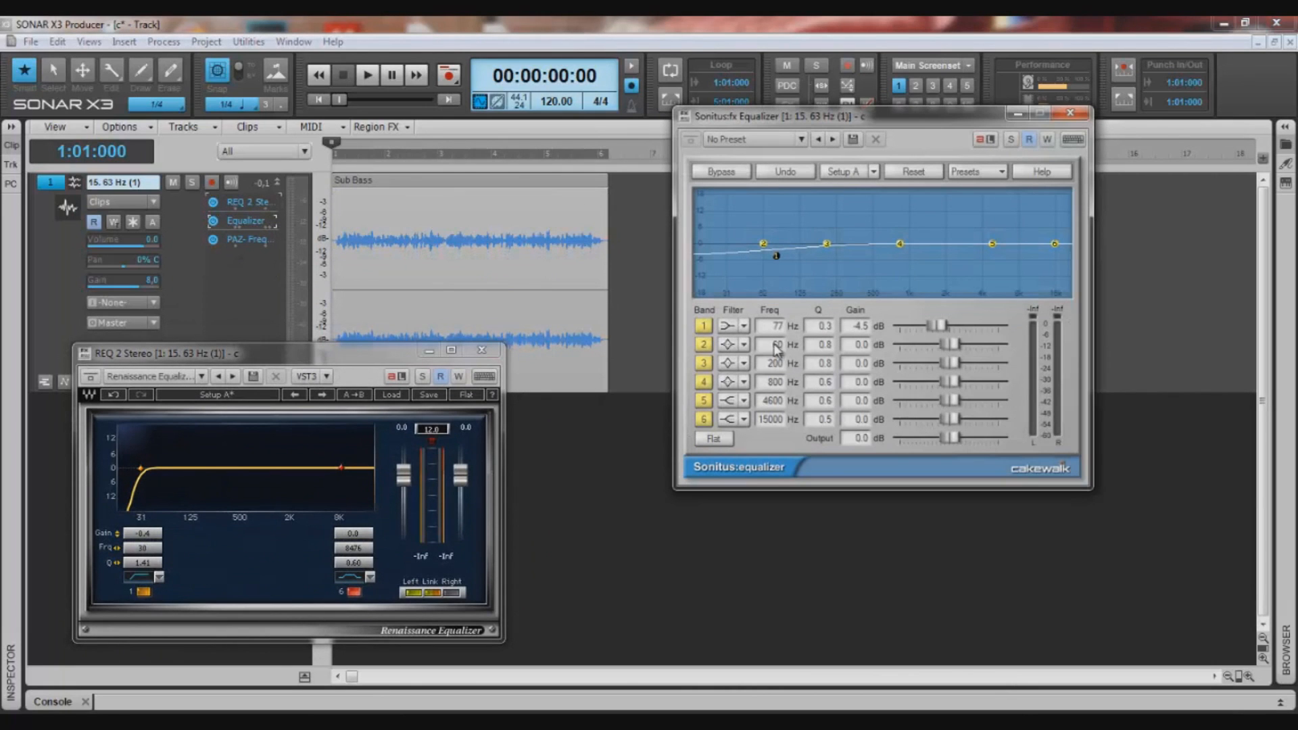
pyautogui.moveTo(776, 256); pyautogui.dragTo(780, 229)
pyautogui.moveTo(779, 292); pyautogui.dragTo(810, 310)
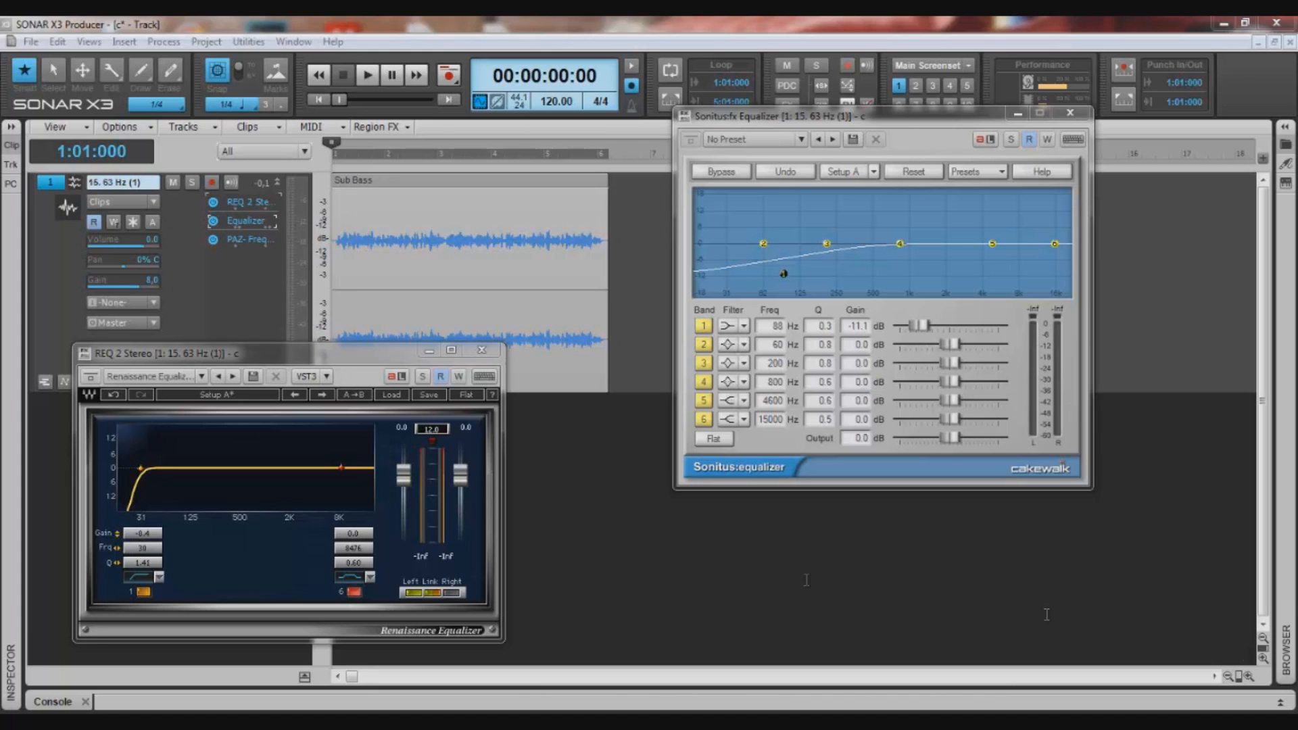
# - Delete the REQ 2 and Sonitus equalizers from the Sub Bass track's effects
pyautogui.rightClick(255, 209)
pyautogui.click(287, 215)
pyautogui.rightClick(260, 203)
pyautogui.click(270, 211)
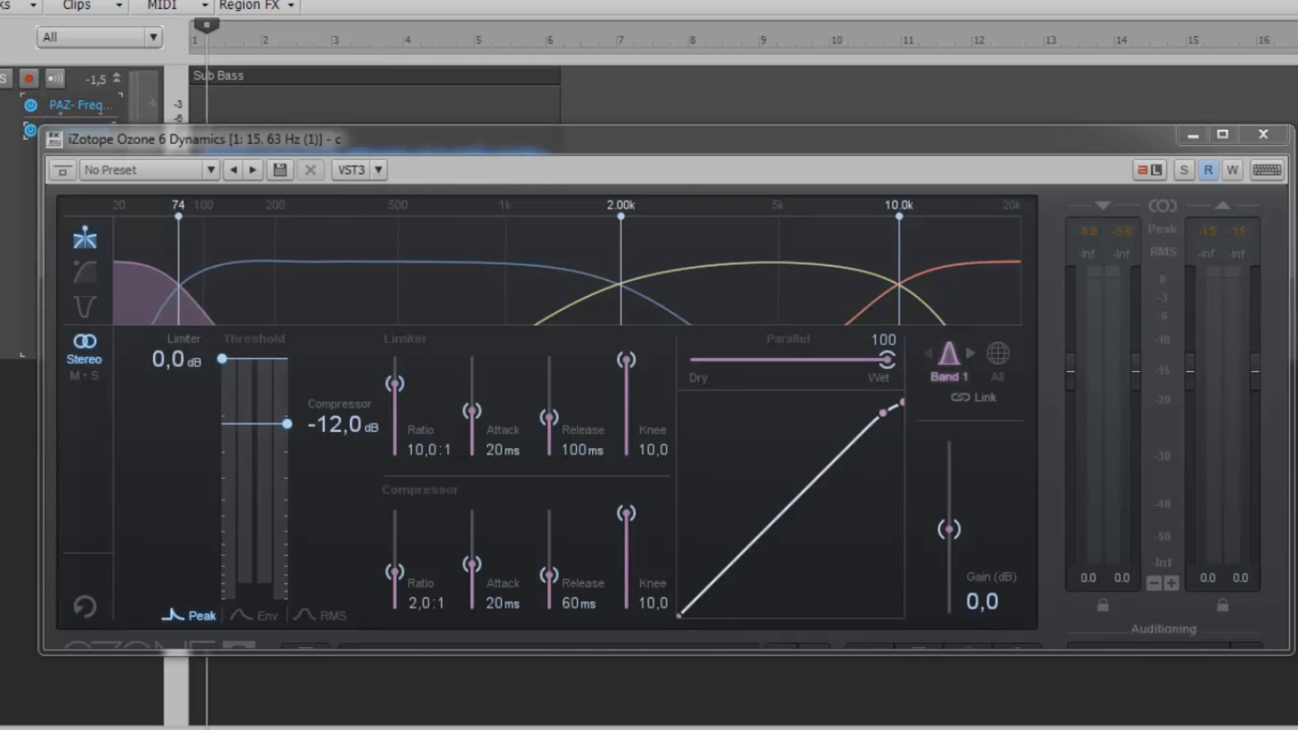
# - Raise the crossover between the two lowest bands in Ozone 6 Dynamics to 106 Hz and start playback
pyautogui.moveTo(256, 265)
pyautogui.moveTo(179, 220); pyautogui.dragTo(209, 244)
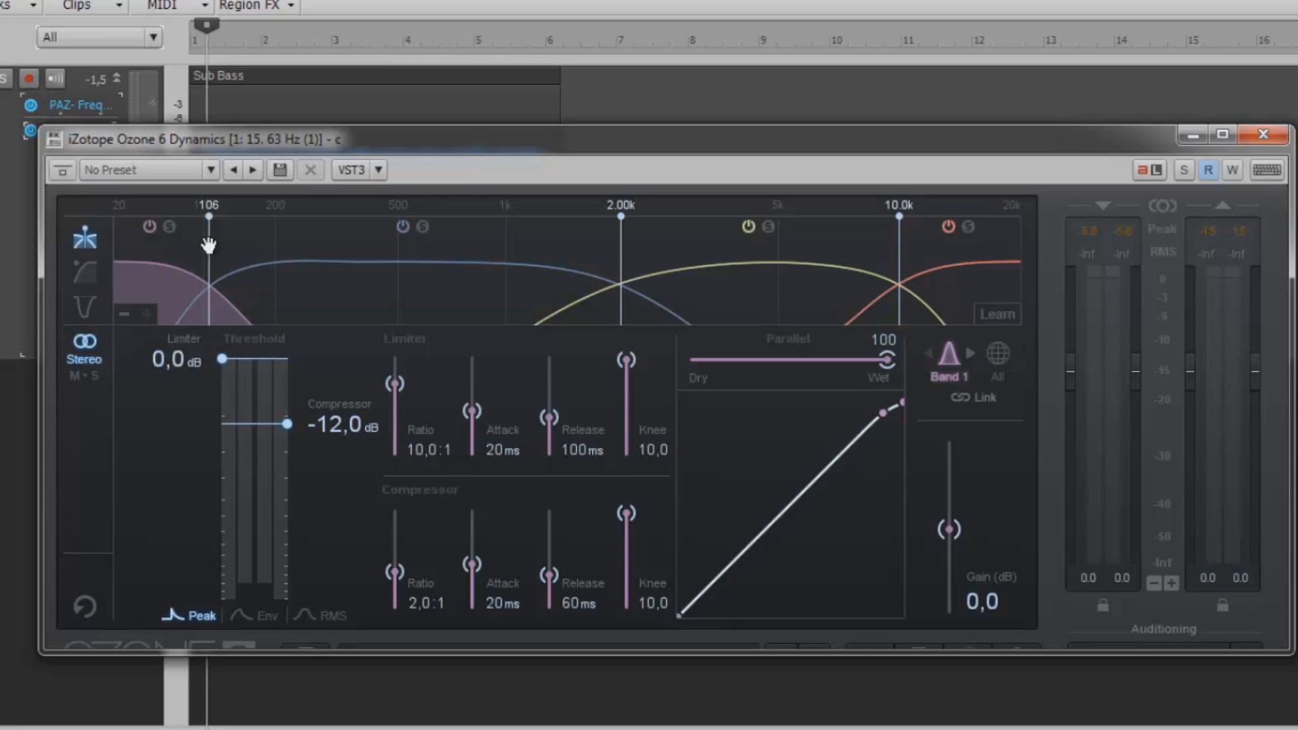
pyautogui.press('space')
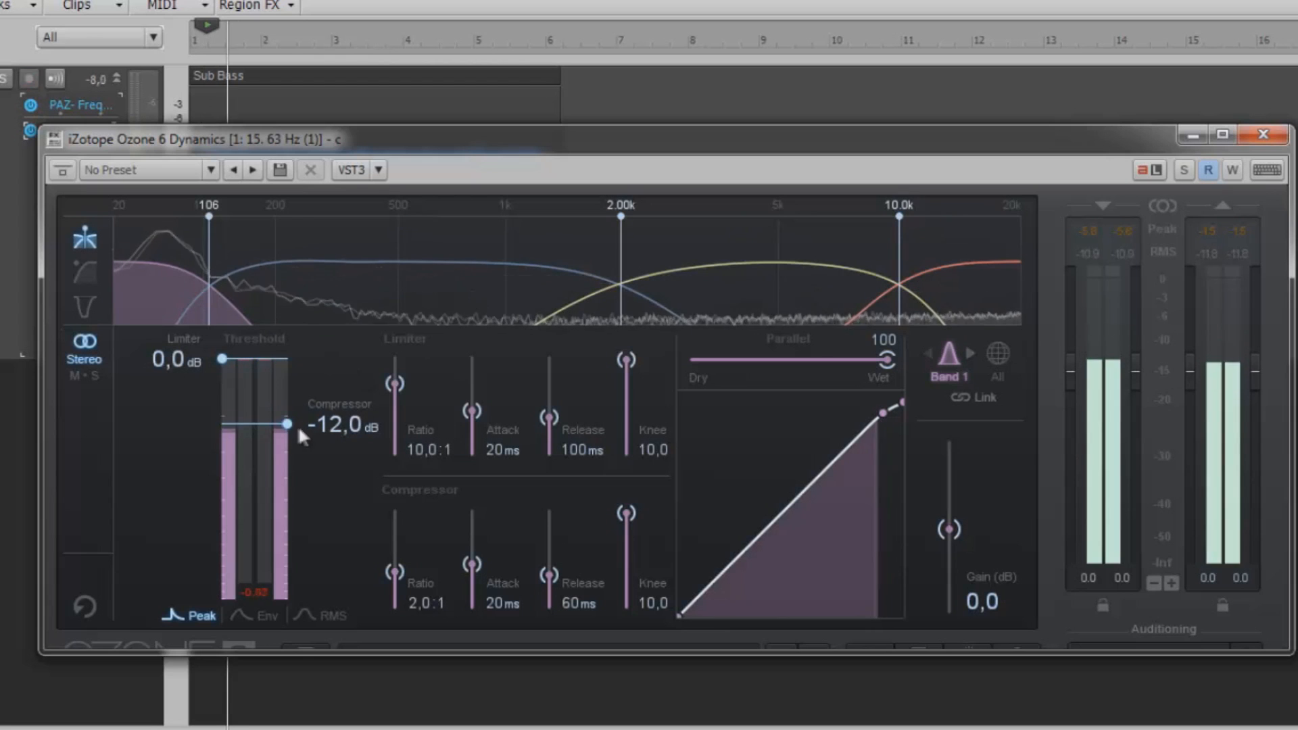
# - Set band 1's compressor threshold to about -36.9 dB and its gain to about 13.1 dB, and stop playback
pyautogui.moveTo(289, 424); pyautogui.dragTo(294, 504)
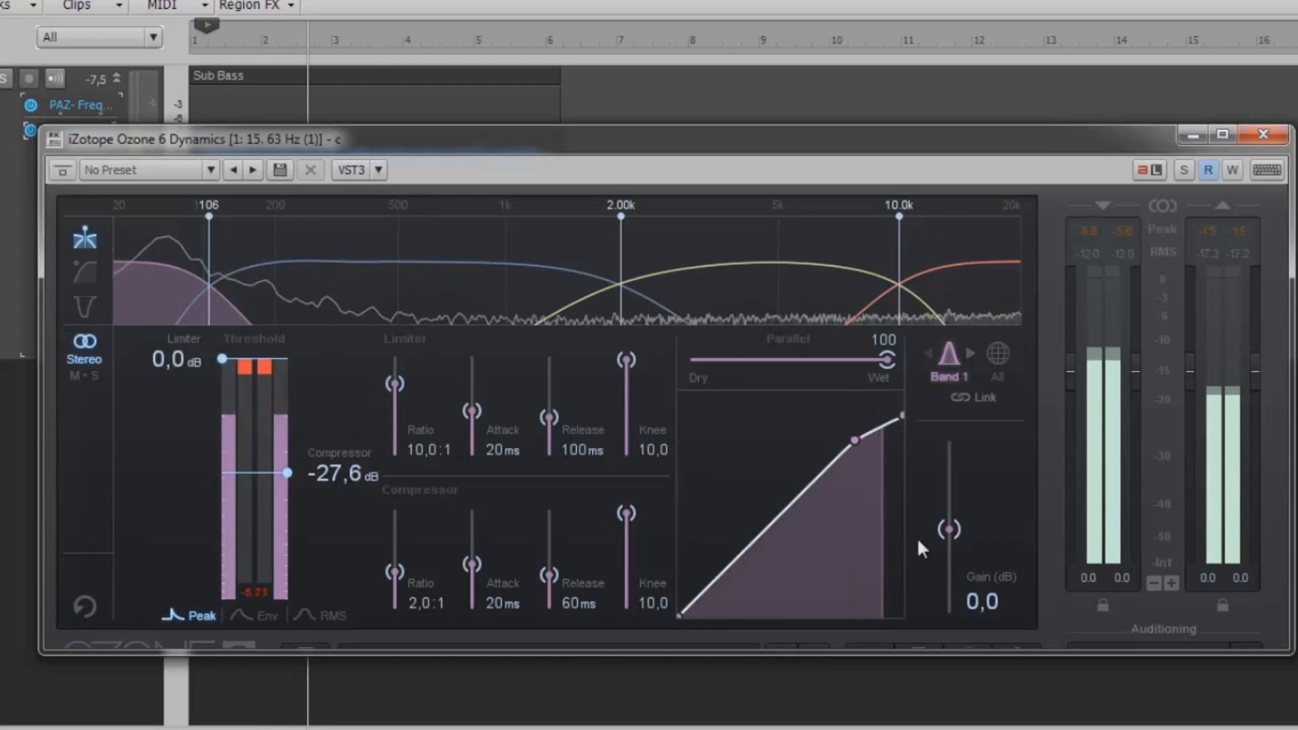
pyautogui.moveTo(948, 530); pyautogui.dragTo(948, 495)
pyautogui.moveTo(290, 471)
pyautogui.mouseDown()
pyautogui.moveTo(290, 426)
pyautogui.moveTo(291, 493)
pyautogui.mouseUp()
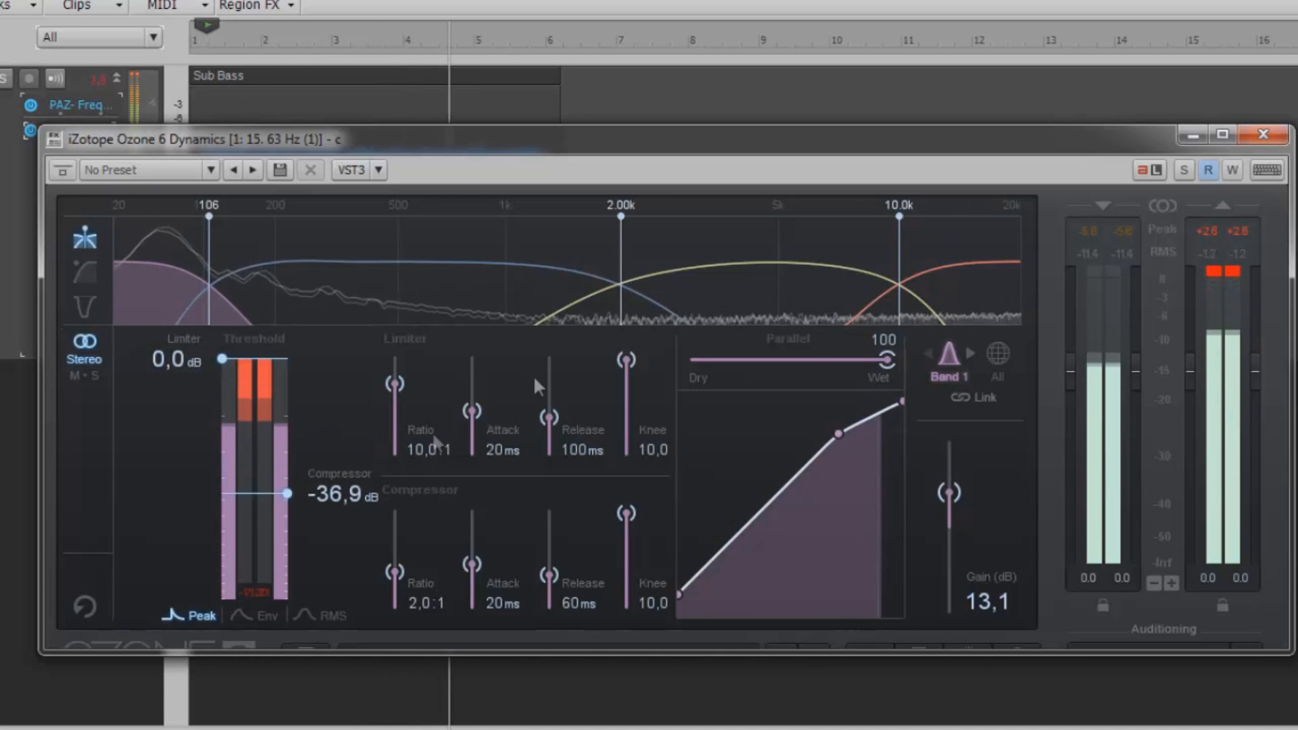
pyautogui.press('space')
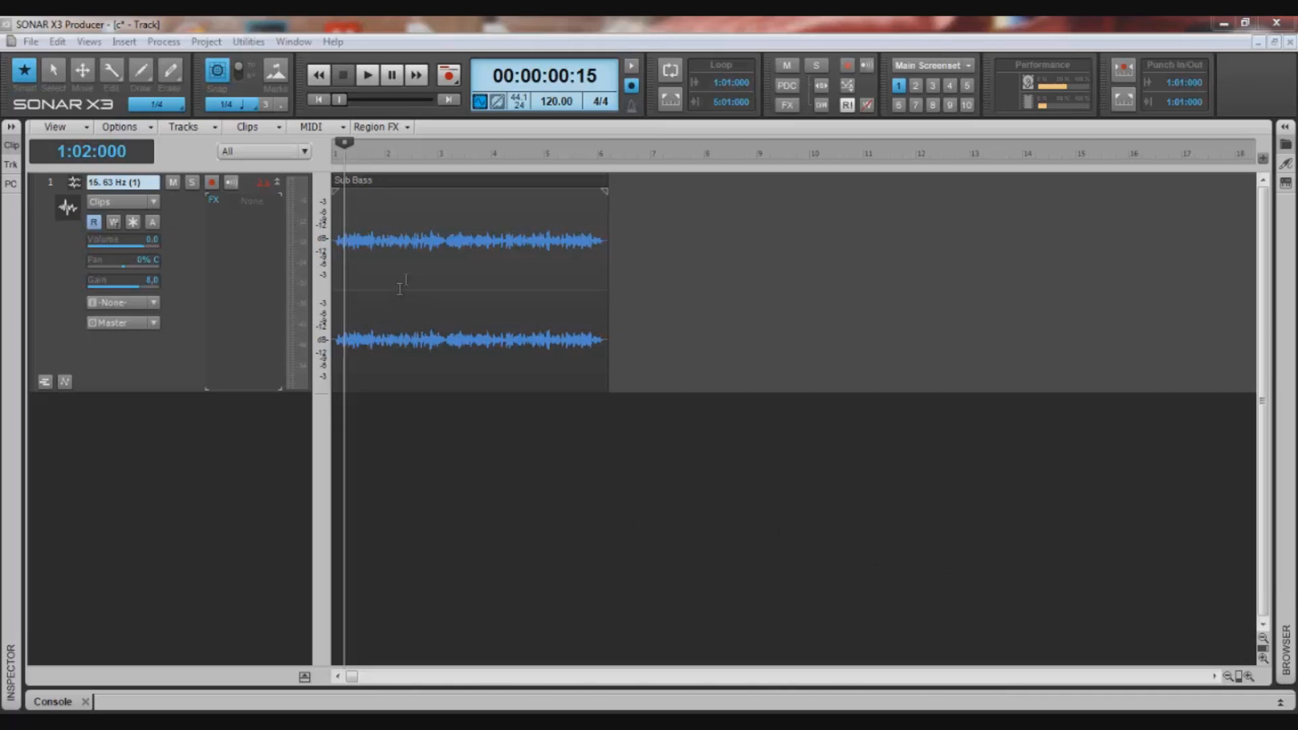
# - Insert a new MIDI track and convert the Sub Bass audio clip to MIDI on it, starting at measure 1
pyautogui.click(332, 150)
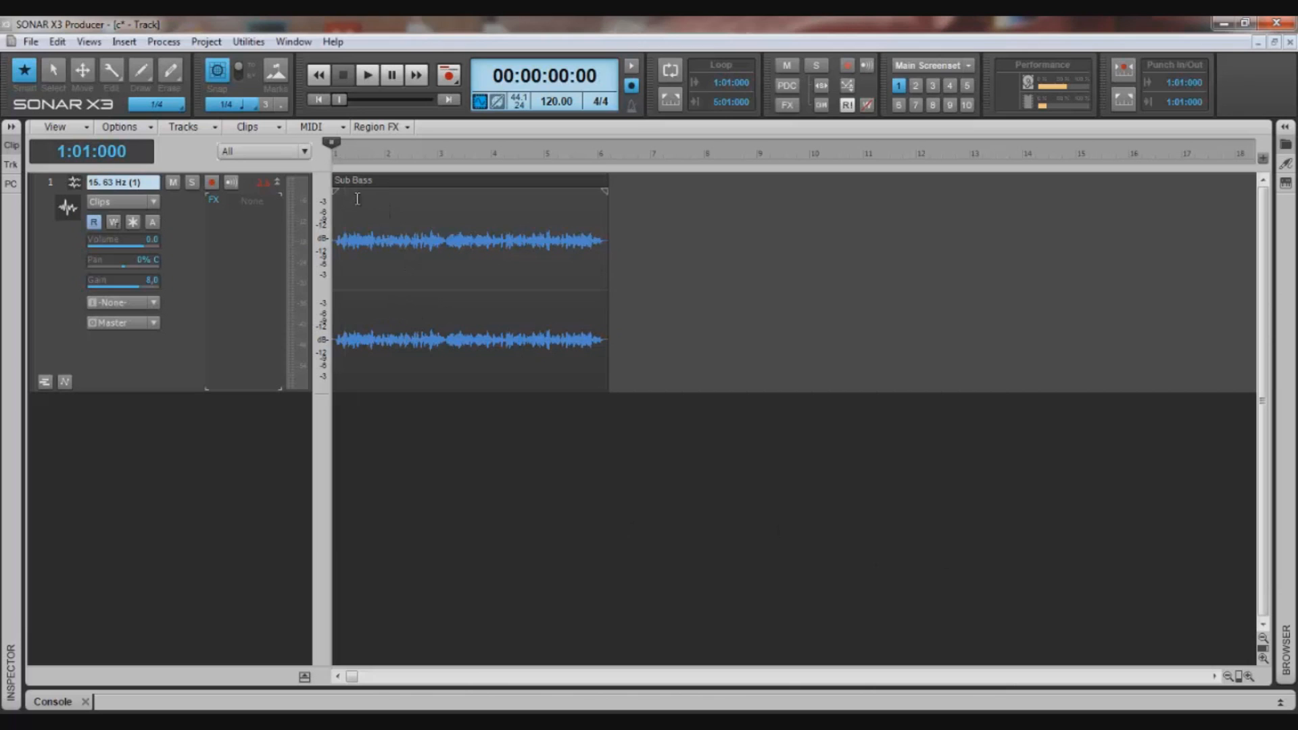
pyautogui.click(380, 181)
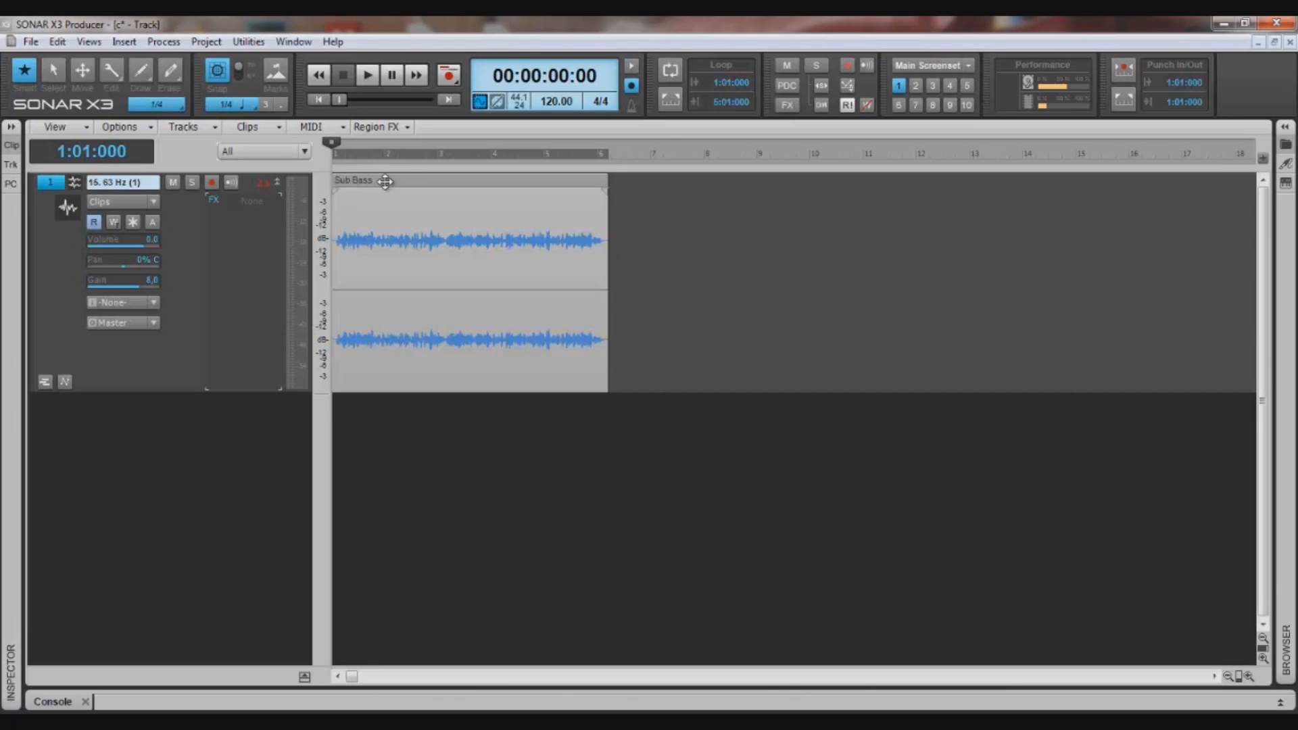
pyautogui.rightClick(203, 476)
pyautogui.click(257, 521)
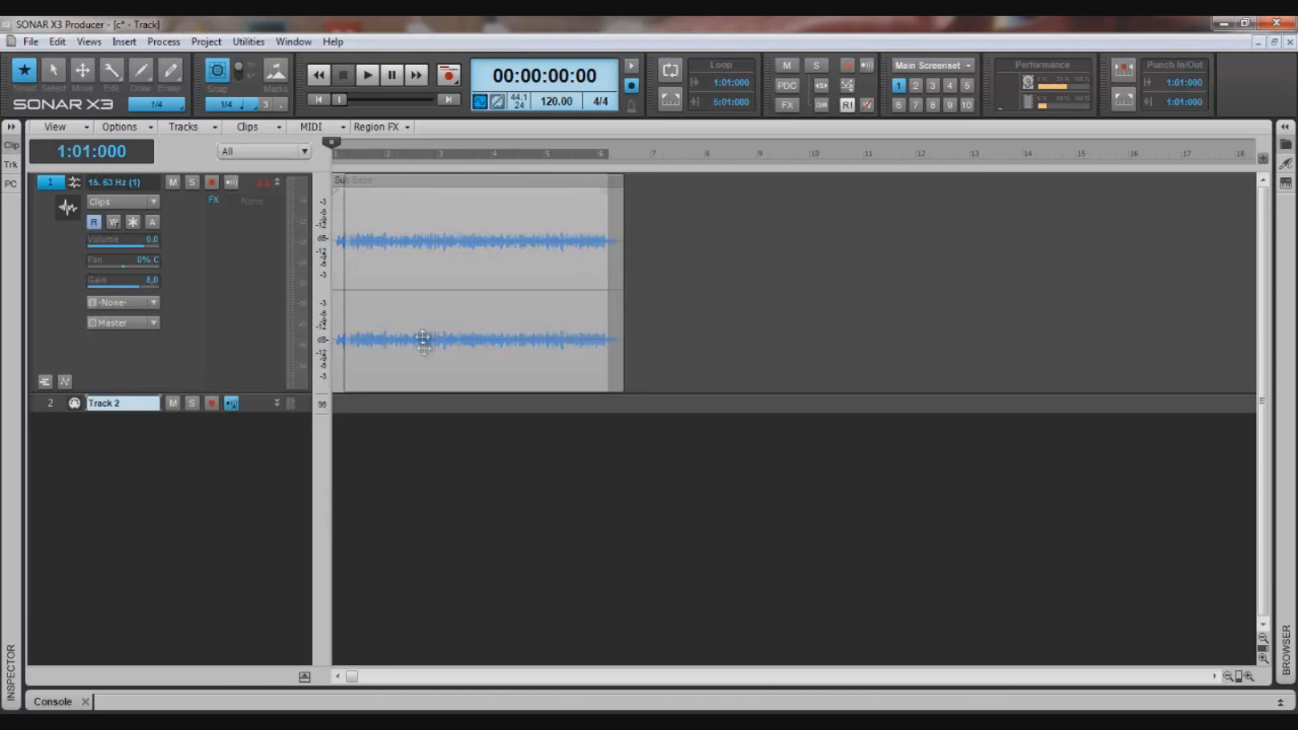
pyautogui.moveTo(419, 399); pyautogui.dragTo(406, 399)
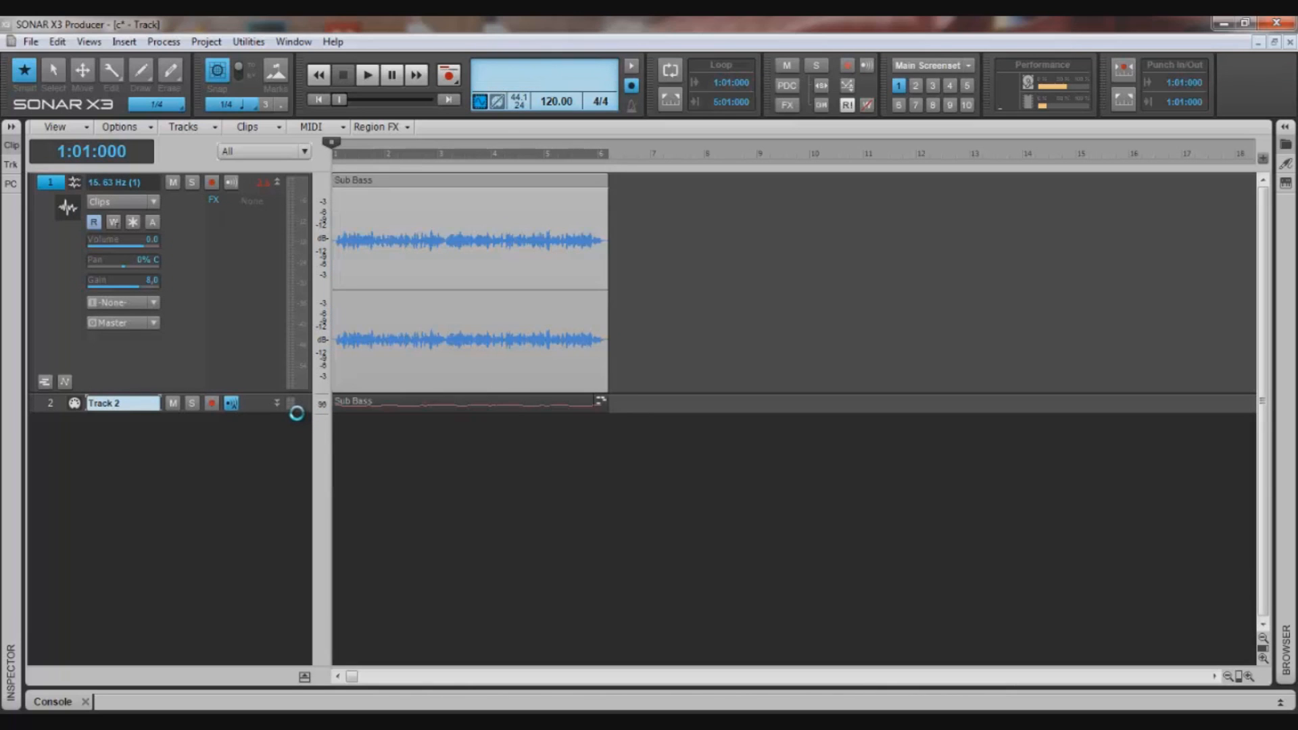
pyautogui.moveTo(296, 414); pyautogui.dragTo(298, 542)
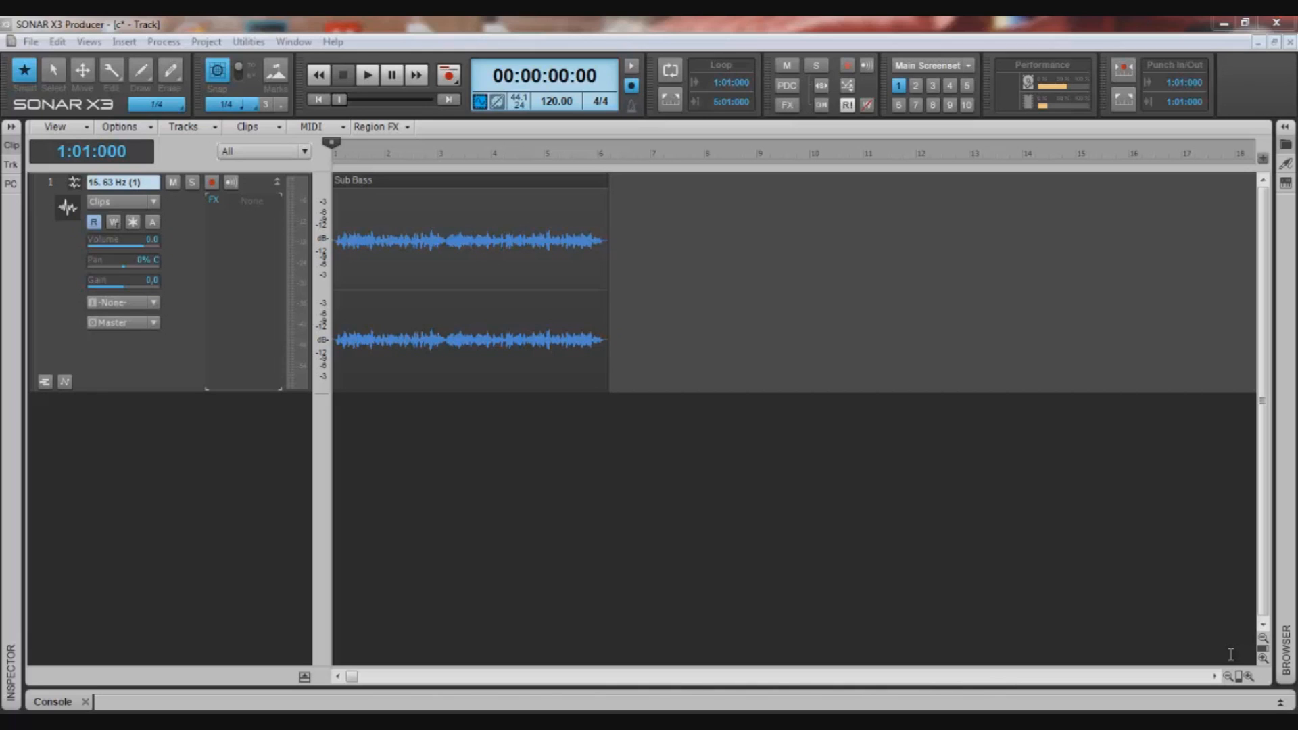
# - Insert a Waves plug-in into the Sub Bass track's effects
pyautogui.rightClick(218, 264)
pyautogui.click(623, 443)
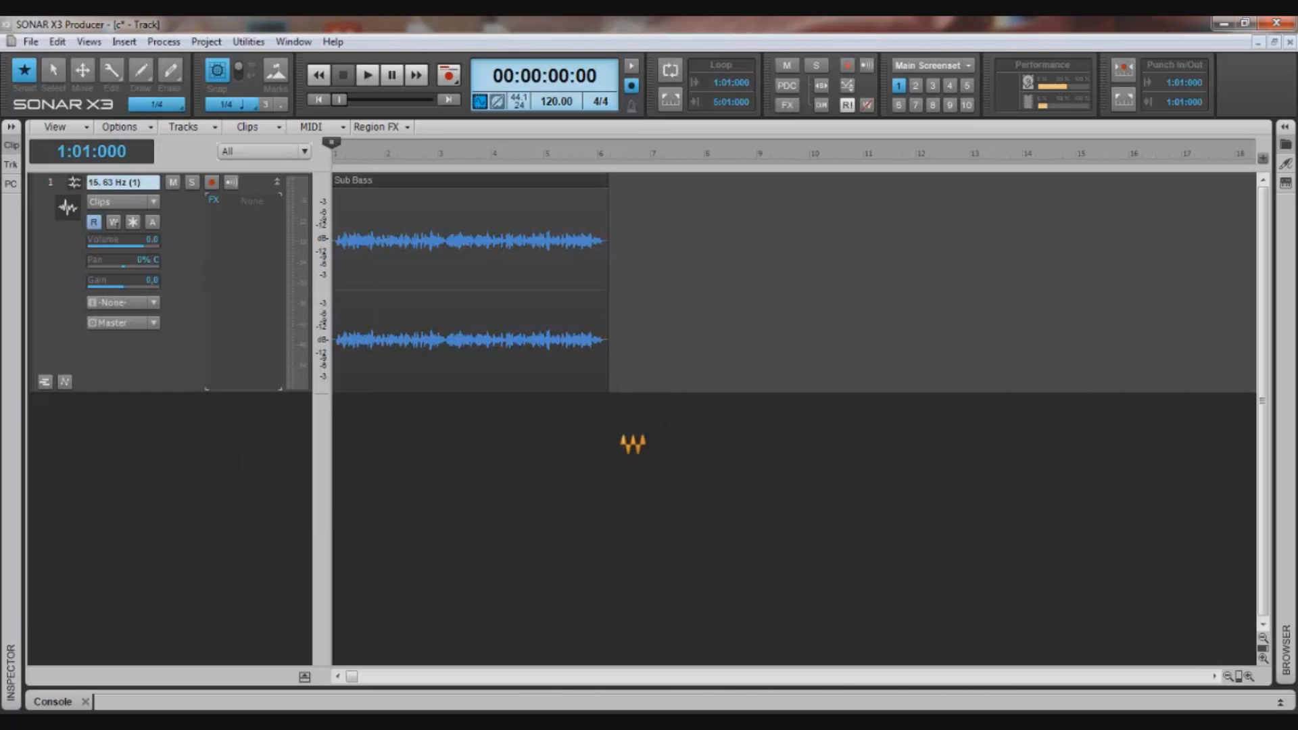